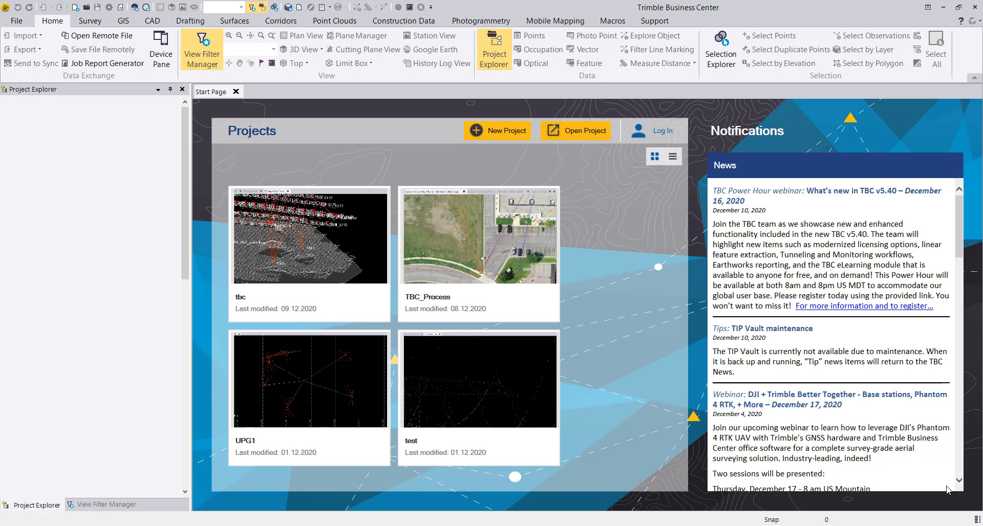
Switch to the Trimble Business Center Help and review the workflow for importing and processing DJI aerial survey data.
{"action": "key", "text": "alt+Tab"}
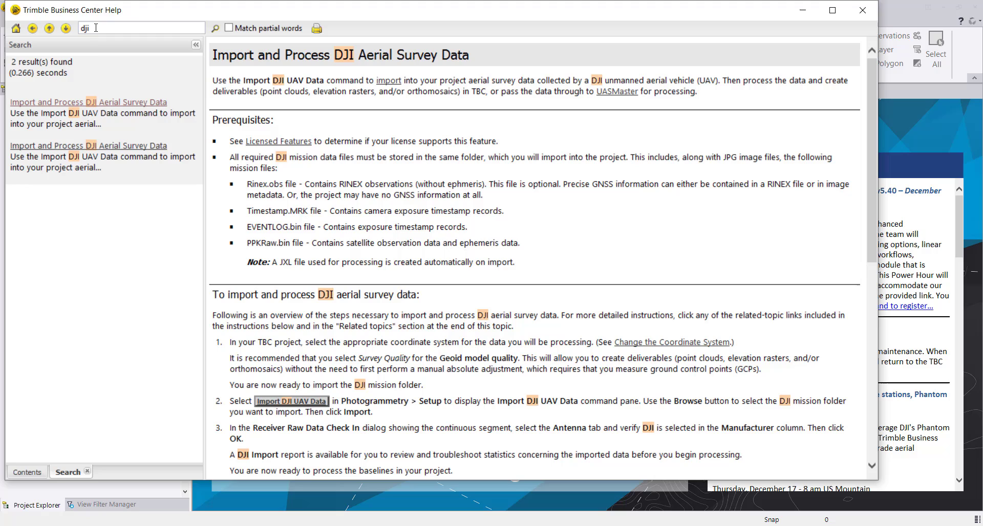
{"action": "left_click", "coordinate": [72, 104]}
{"action": "scroll", "coordinate": [460, 218], "scroll_direction": "down", "scroll_amount": 3}
{"action": "scroll", "coordinate": [469, 279], "scroll_direction": "down", "scroll_amount": 3}
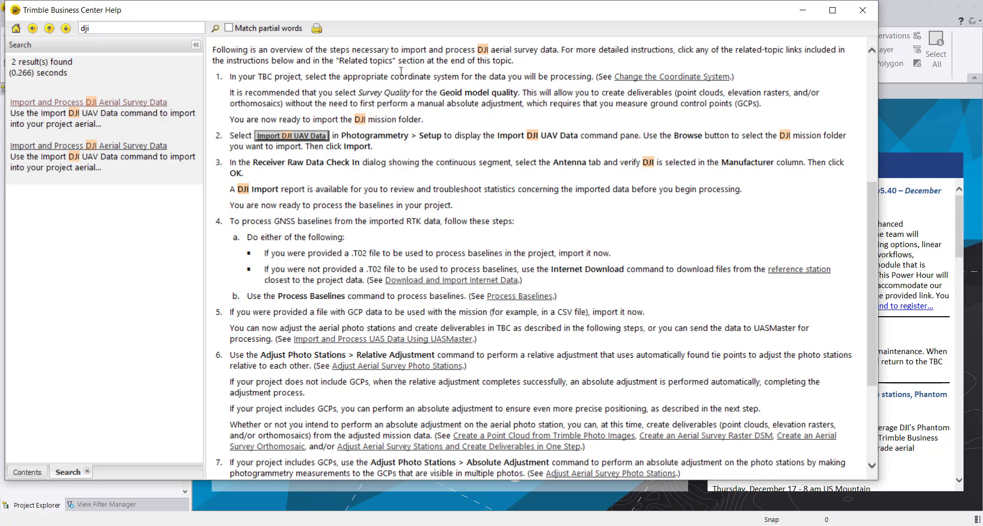
{"action": "left_click_drag", "start_coordinate": [360, 77], "coordinate": [438, 78]}
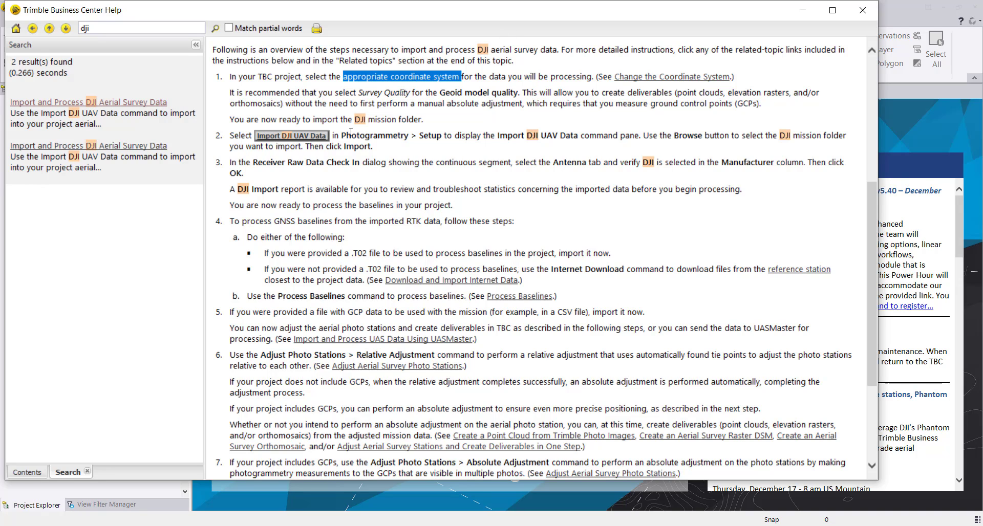
{"action": "left_click_drag", "start_coordinate": [360, 93], "coordinate": [498, 95]}
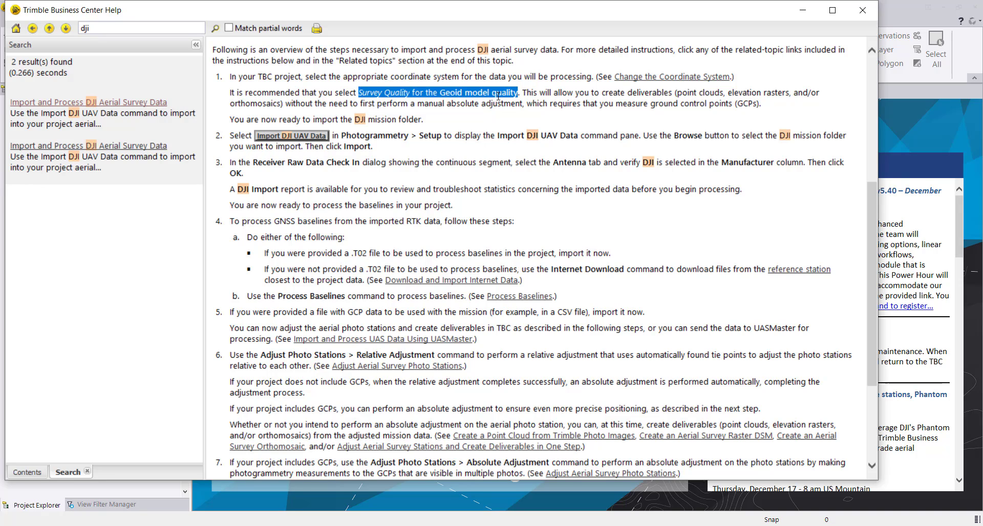
{"action": "left_click_drag", "start_coordinate": [352, 136], "coordinate": [463, 136]}
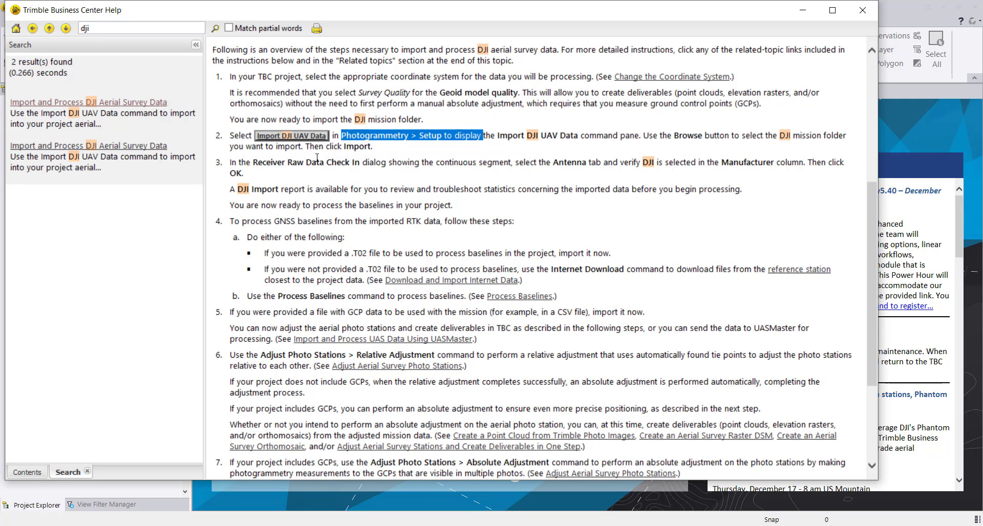
{"action": "left_click_drag", "start_coordinate": [510, 165], "coordinate": [567, 169]}
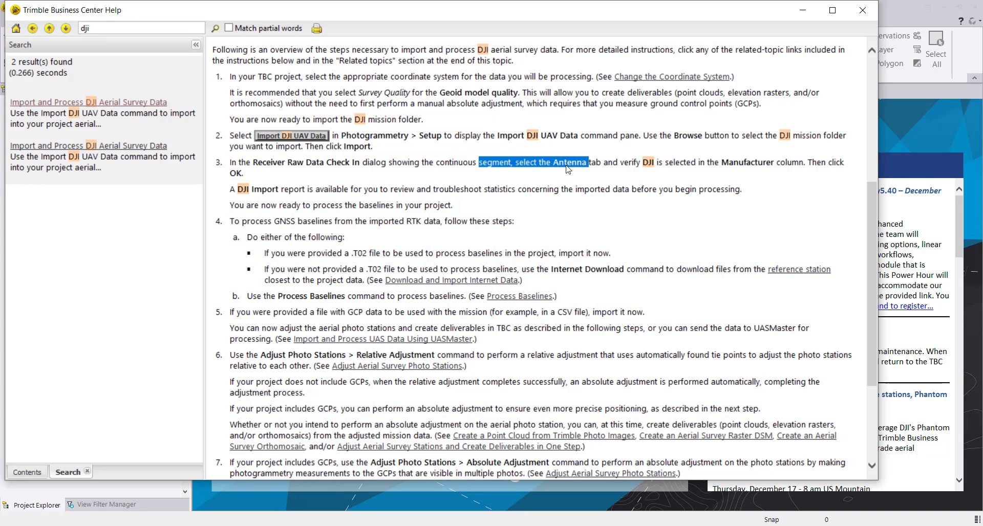
{"action": "left_click", "coordinate": [540, 173]}
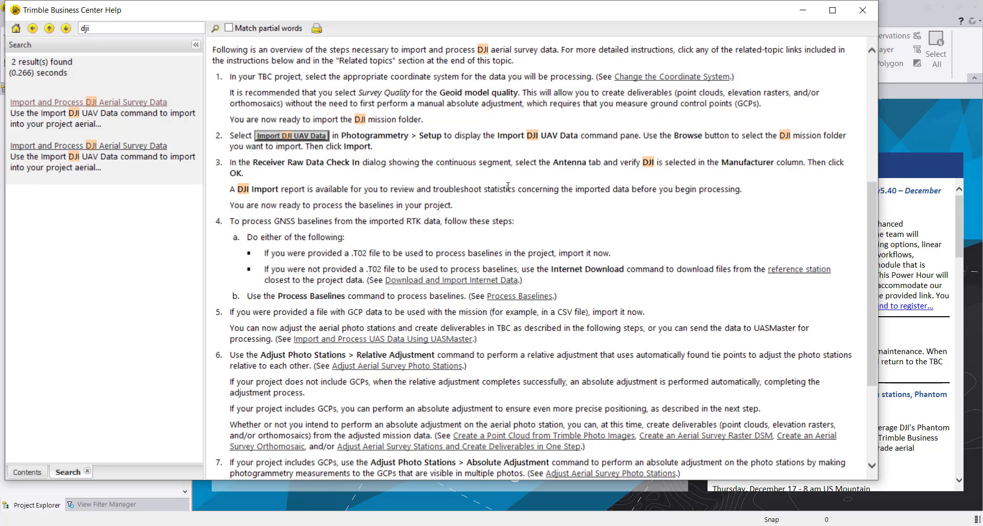
{"action": "left_click_drag", "start_coordinate": [238, 189], "coordinate": [305, 190]}
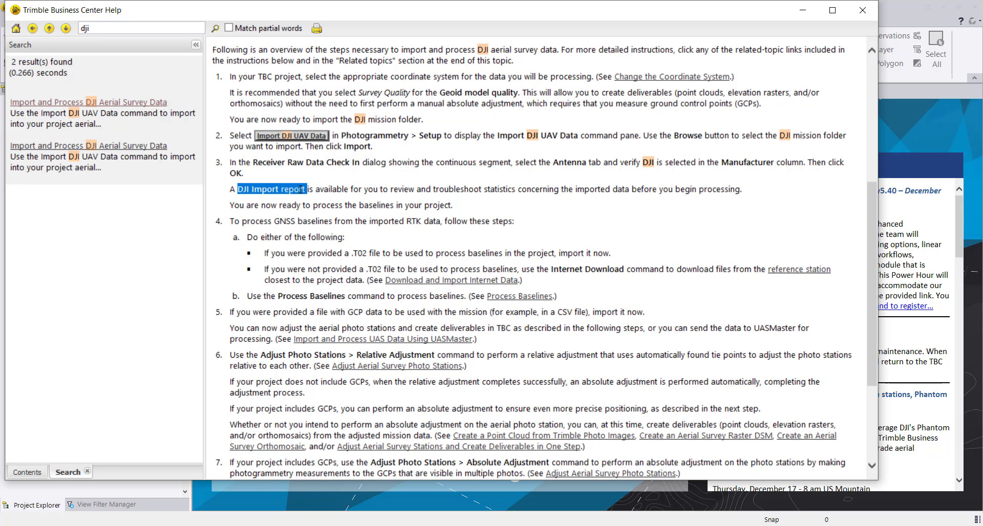
{"action": "left_click", "coordinate": [301, 190]}
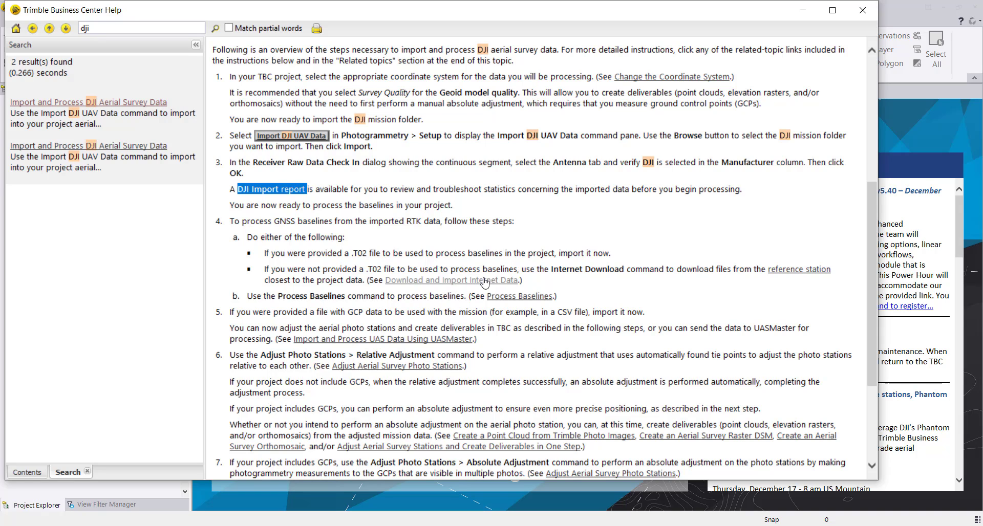
{"action": "left_click", "coordinate": [485, 283]}
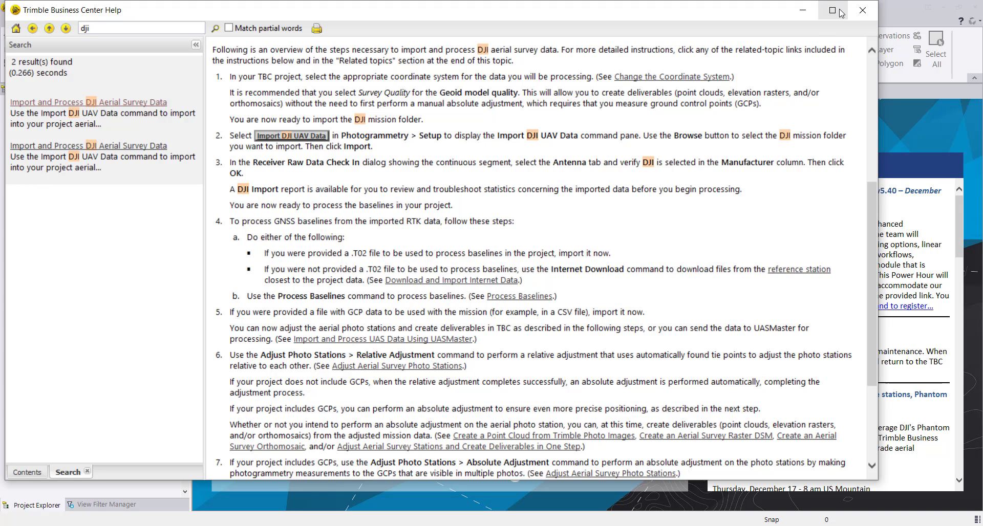
{"action": "left_click", "coordinate": [860, 14]}
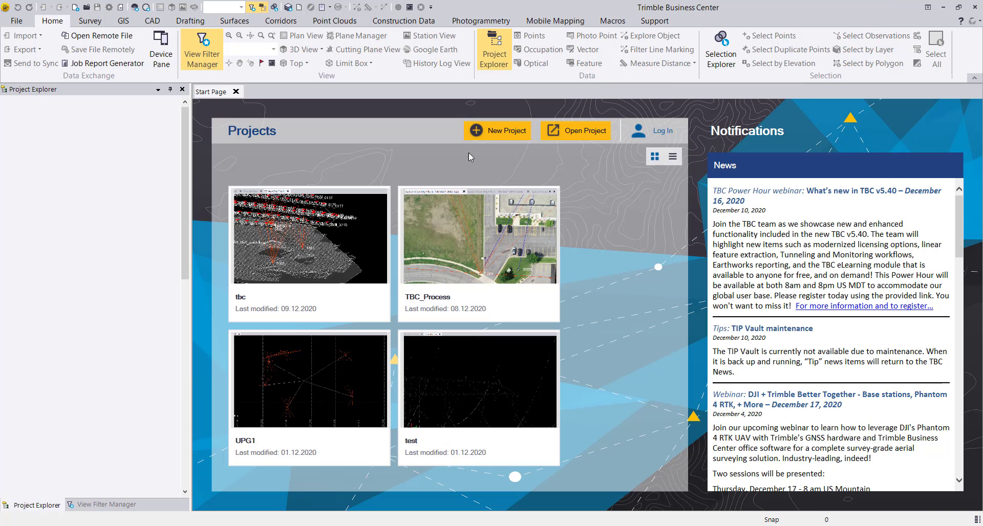
Create a new project using the recently used coordinate system United States/State Plane 1983, zone Minnesota Central 2202, with GEOID18 (Conus).
{"action": "left_click", "coordinate": [484, 137]}
{"action": "left_click", "coordinate": [544, 402]}
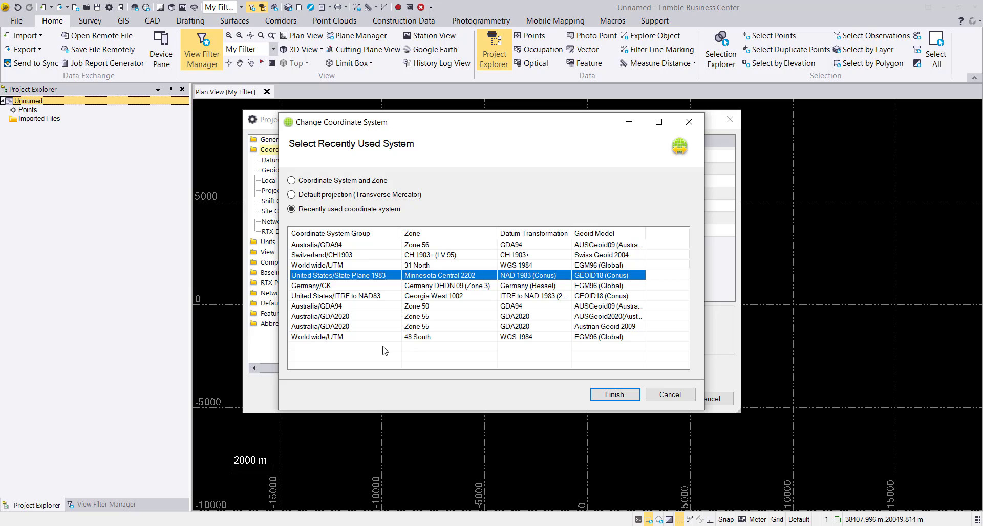
{"action": "left_click", "coordinate": [606, 395]}
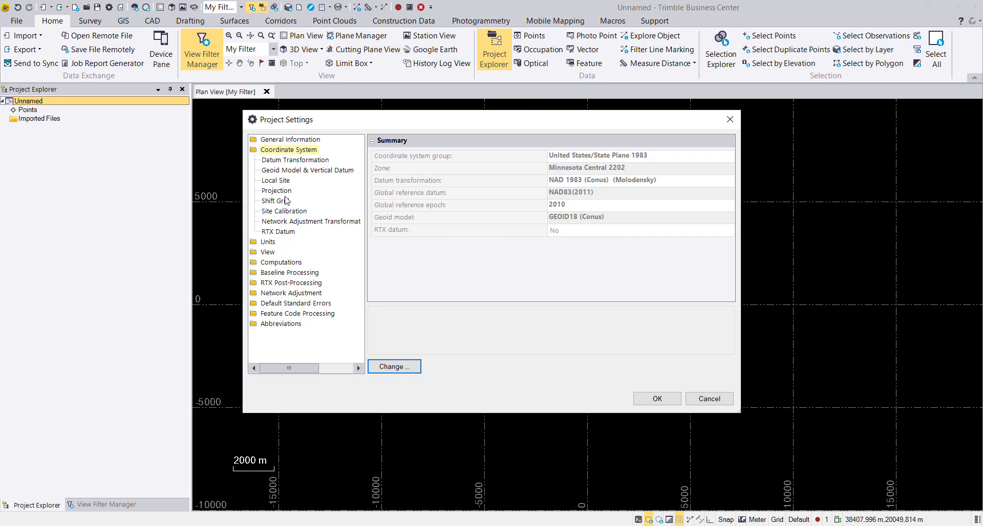
Keep the geoid model quality at Survey quality and accept the project settings.
{"action": "left_click", "coordinate": [292, 173]}
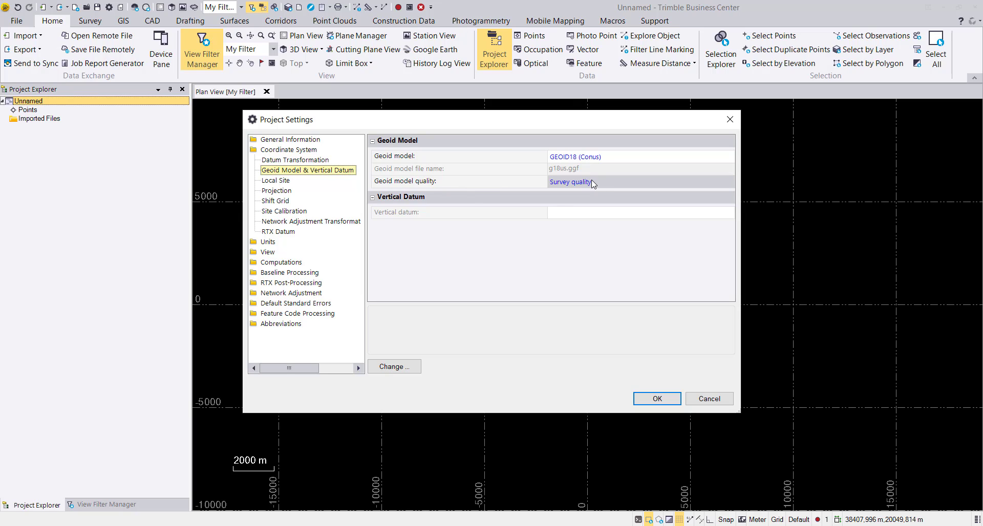
{"action": "left_click", "coordinate": [700, 183]}
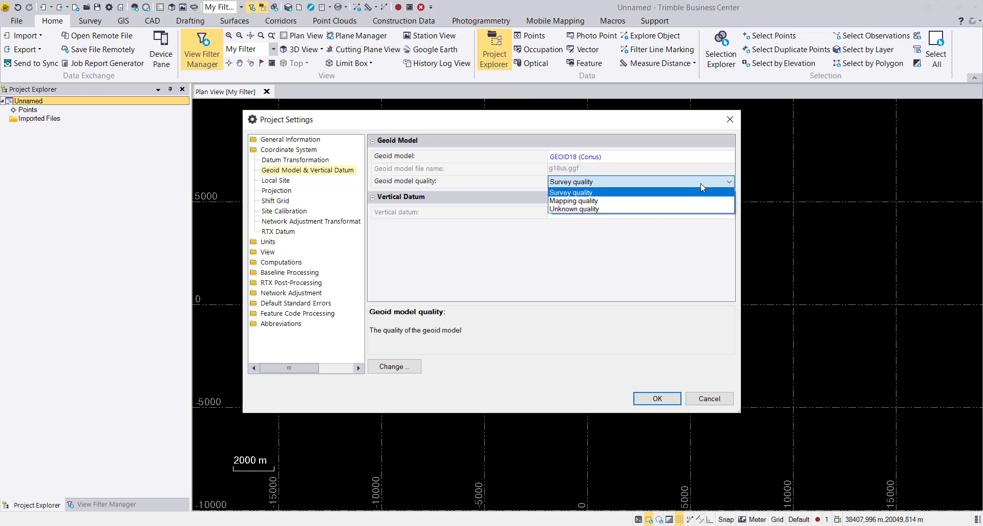
{"action": "left_click", "coordinate": [638, 183]}
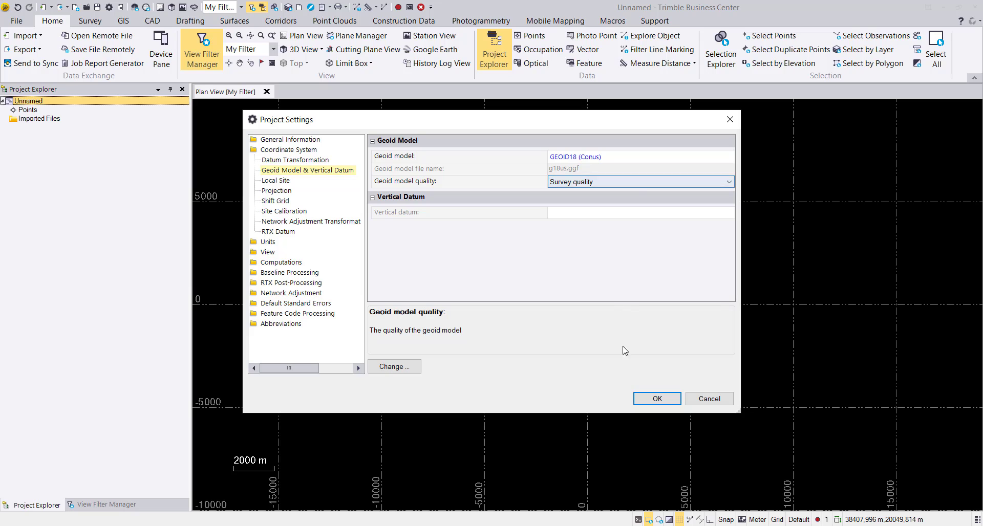
{"action": "left_click", "coordinate": [656, 399]}
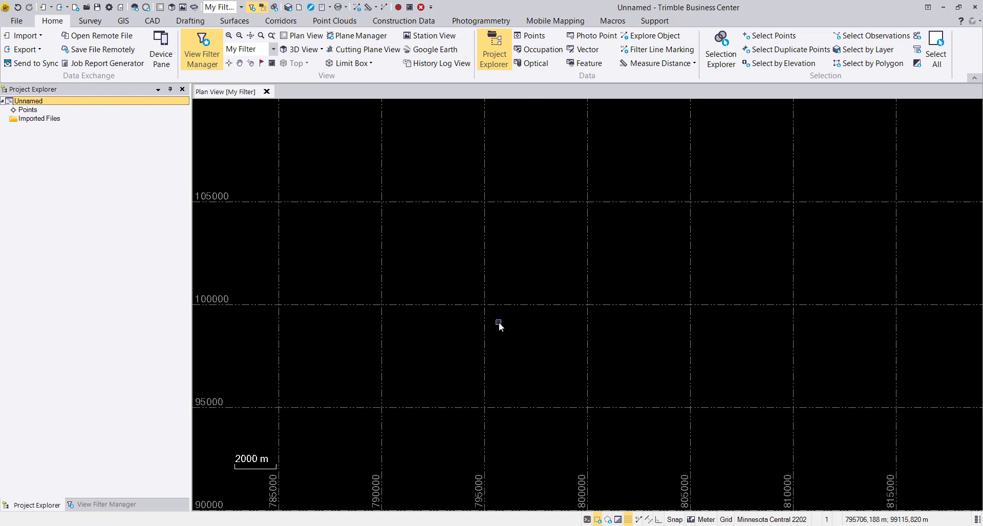
{"action": "key", "text": "space"}
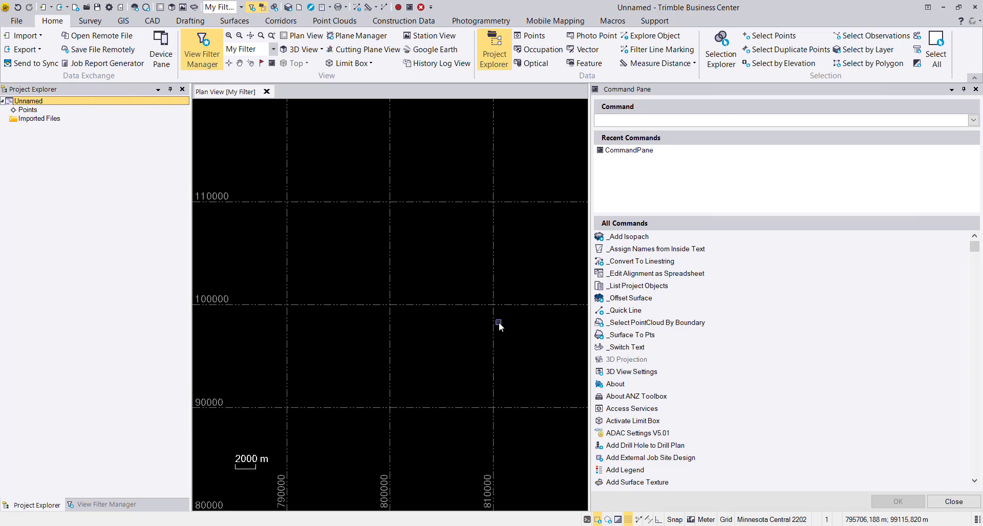
{"action": "type", "text": "import"}
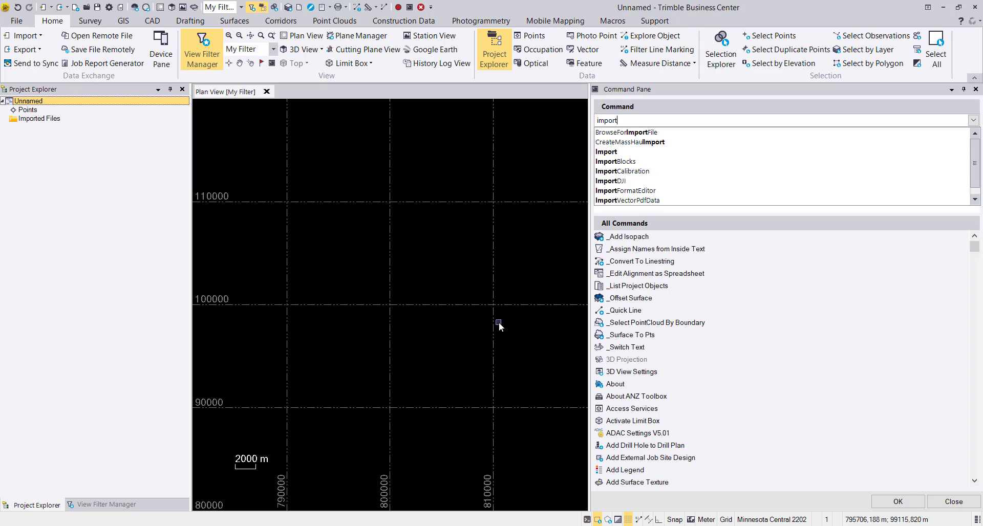
{"action": "type", "text": "dj"}
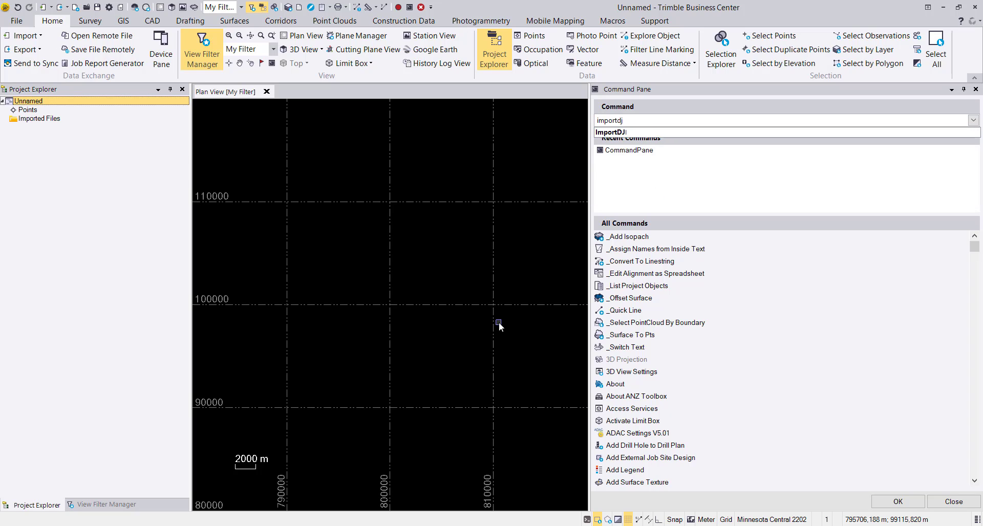
{"action": "type", "text": "i"}
{"action": "key", "text": "BackSpace"}
{"action": "left_click", "coordinate": [609, 133]}
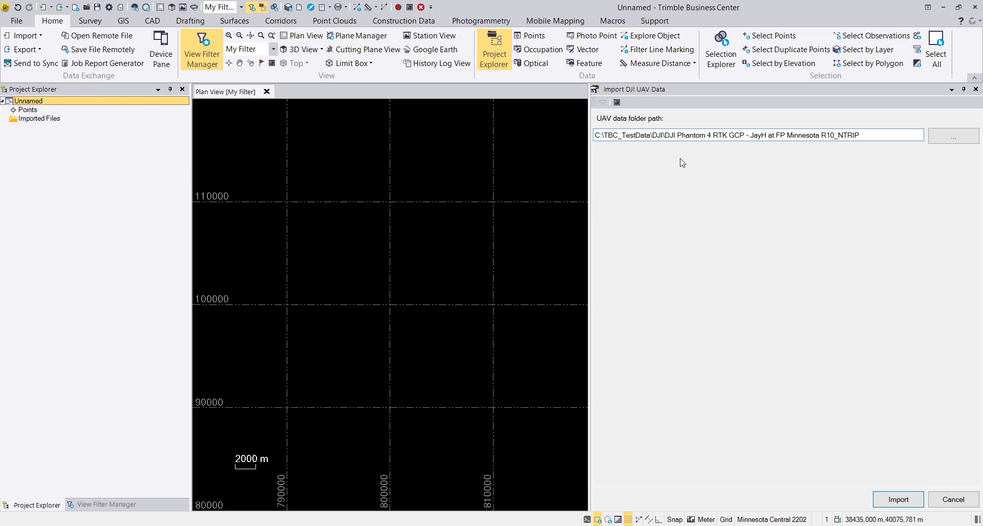
{"action": "left_click", "coordinate": [976, 89]}
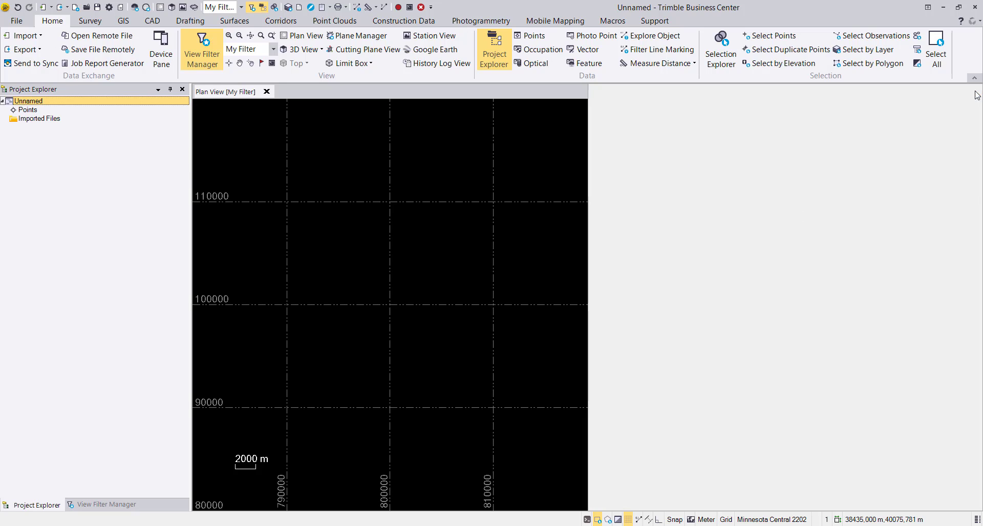
Open Import DJI UAV Data and choose the "DJI Phatom 4 RTK Internet Download - USCountiesMN-Stearns-Minnesota GEOID12B" folder as the UAV data path.
{"action": "left_click", "coordinate": [476, 21]}
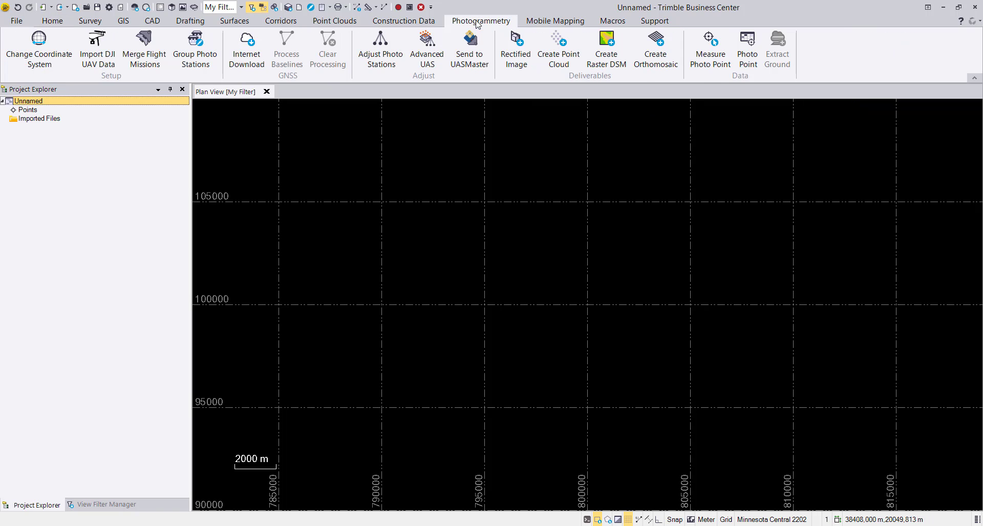
{"action": "left_click", "coordinate": [110, 63]}
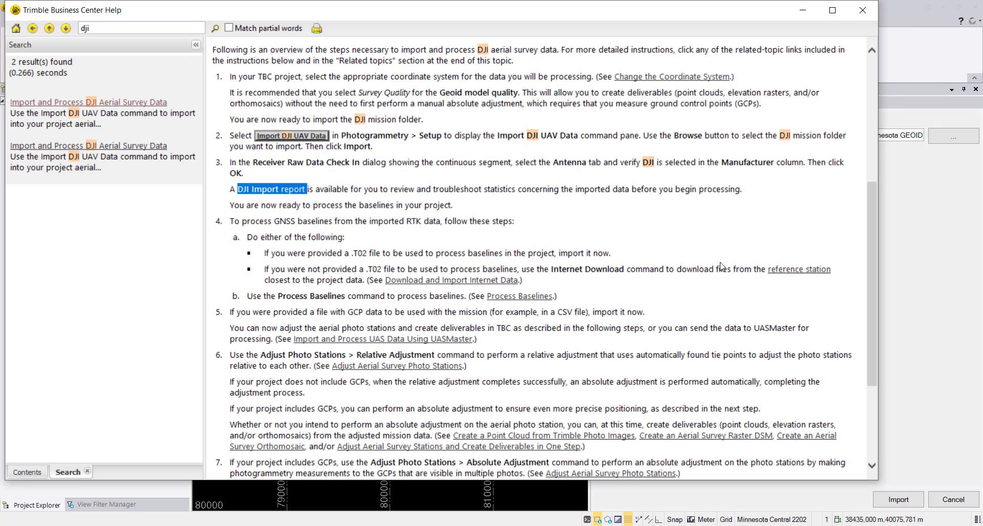
Compare the mission file prerequisites in the Help with the contents of the DJI Phantom 4 RTK GCP folder.
{"action": "scroll", "coordinate": [460, 271], "scroll_direction": "up", "scroll_amount": 5}
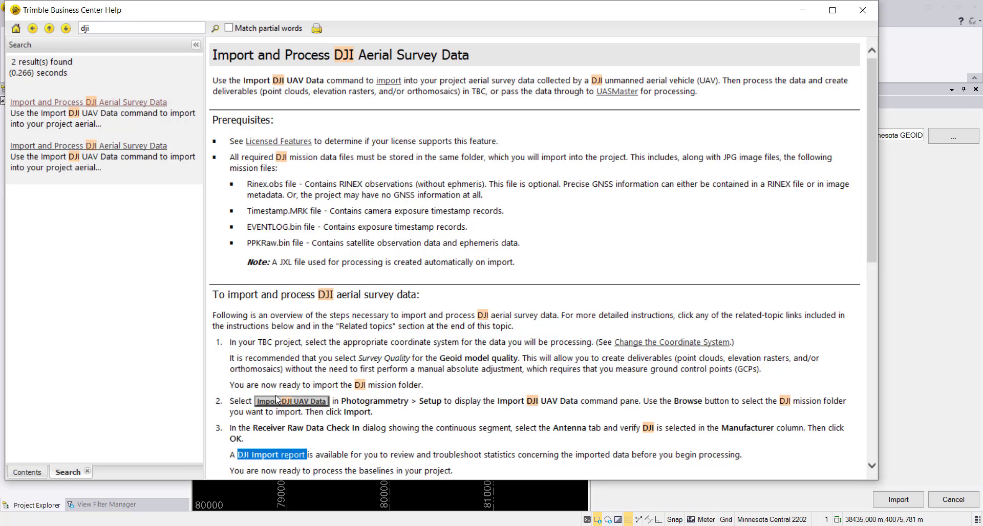
{"action": "left_click", "coordinate": [275, 525]}
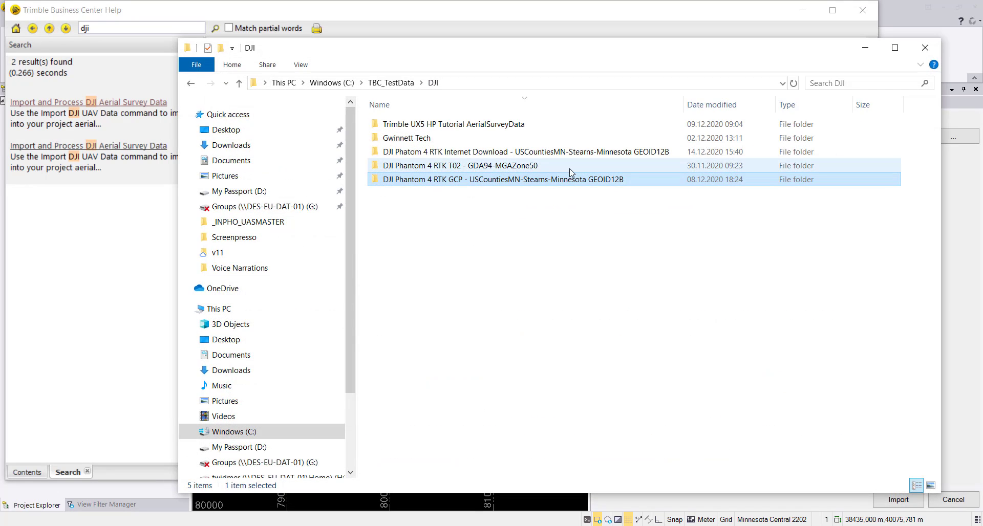
{"action": "double_click", "coordinate": [519, 181]}
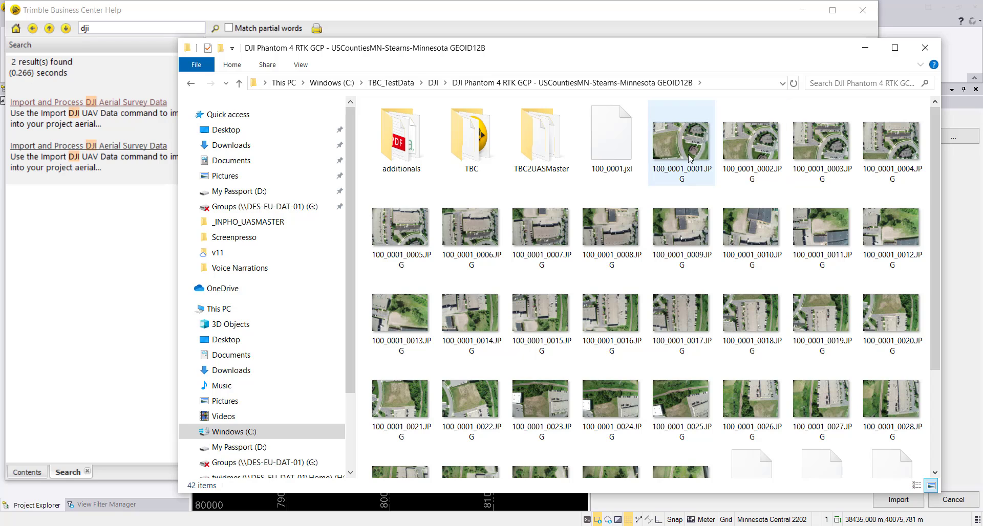
{"action": "scroll", "coordinate": [581, 385], "scroll_direction": "down", "scroll_amount": 3}
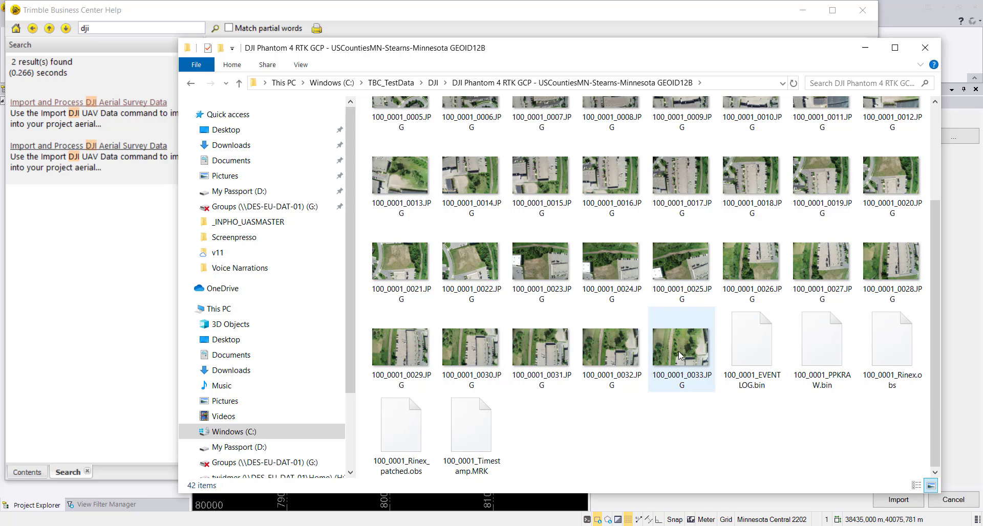
{"action": "mouse_move", "coordinate": [677, 351]}
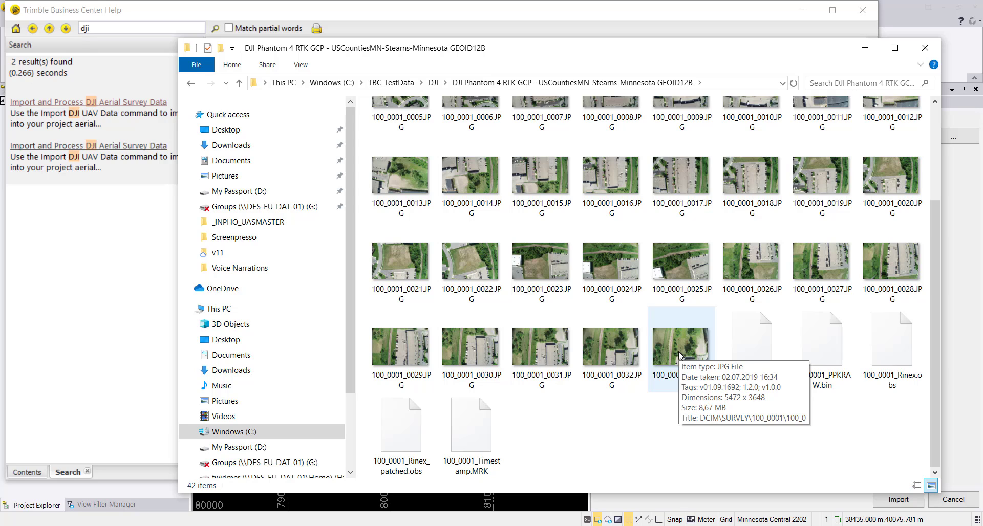
{"action": "left_click", "coordinate": [863, 49]}
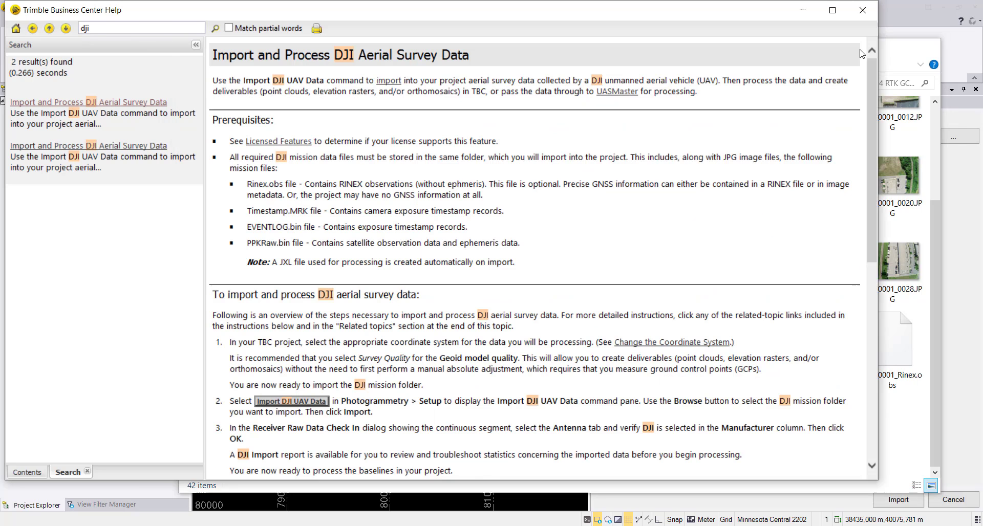
{"action": "left_click", "coordinate": [869, 12]}
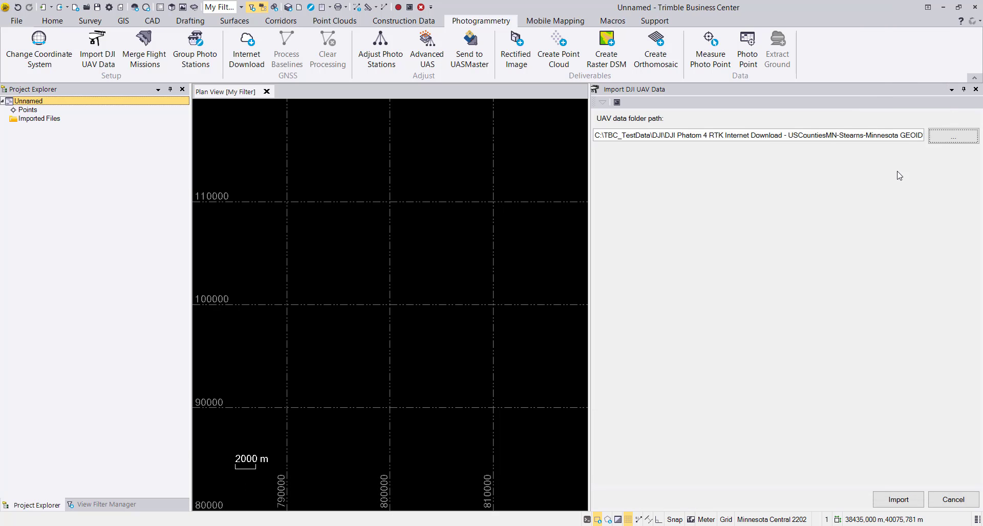
Import the DJI UAV data and accept the raw data check-in after reviewing the antenna and receiver details.
{"action": "left_click", "coordinate": [895, 497]}
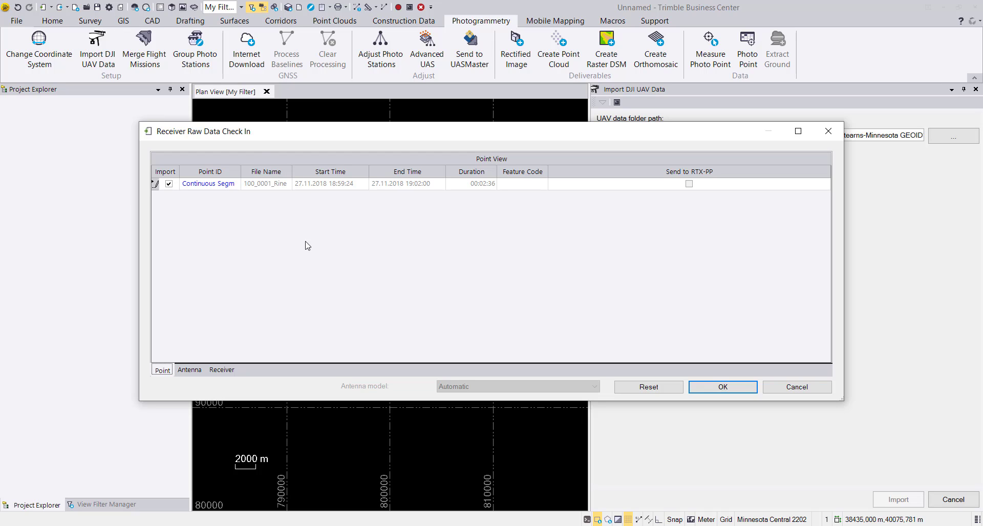
{"action": "left_click", "coordinate": [190, 370]}
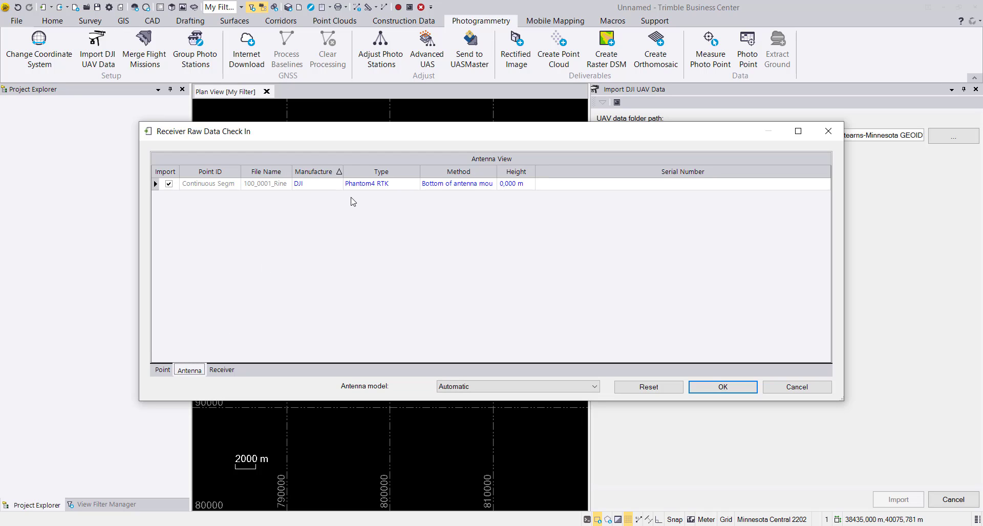
{"action": "left_click", "coordinate": [311, 185]}
{"action": "left_click", "coordinate": [222, 369]}
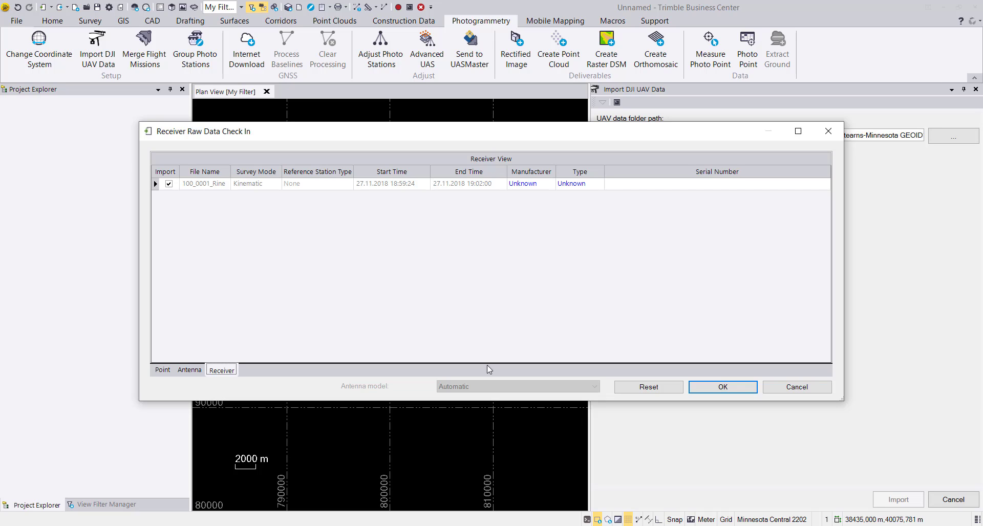
{"action": "left_click", "coordinate": [199, 369]}
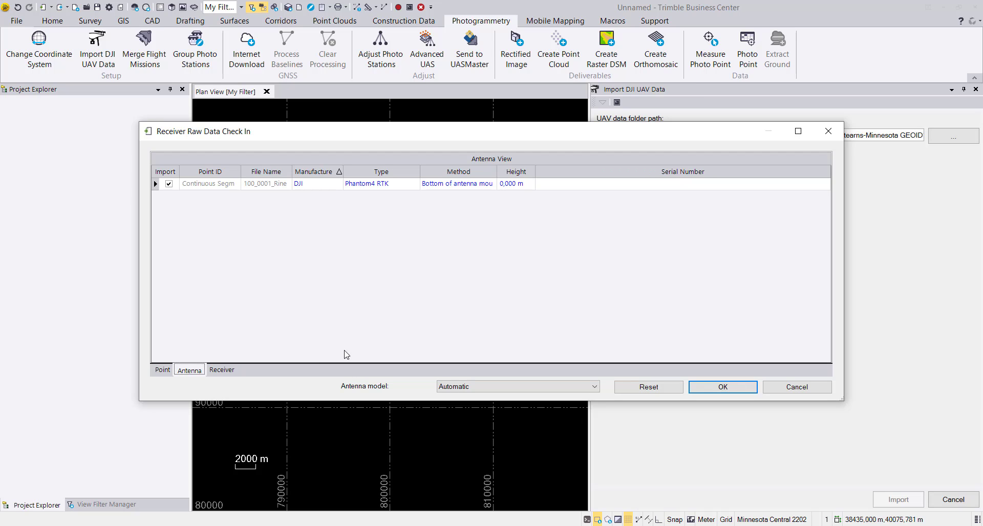
{"action": "left_click", "coordinate": [722, 387]}
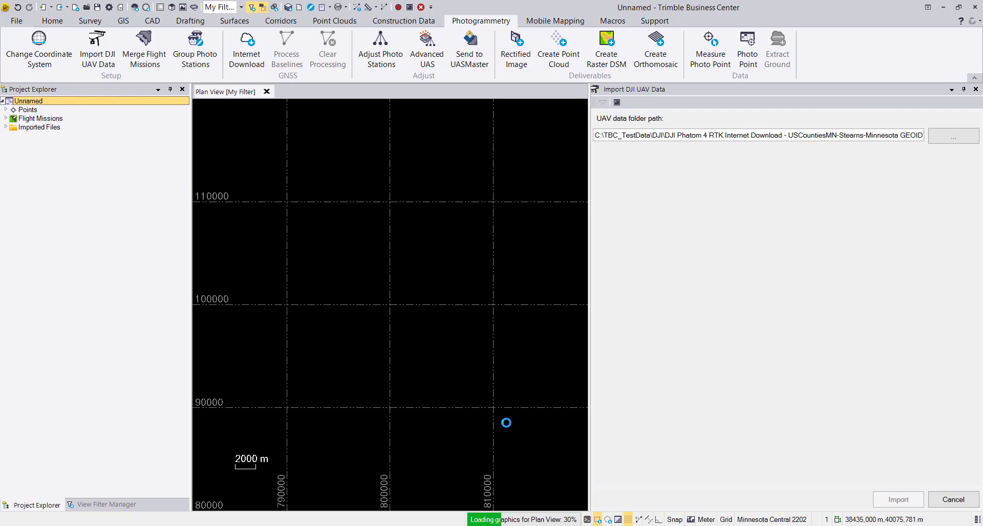
Review the Import Summary report for RTK quality, camera properties and file messages, and list the project's imported files.
{"action": "left_click", "coordinate": [491, 290]}
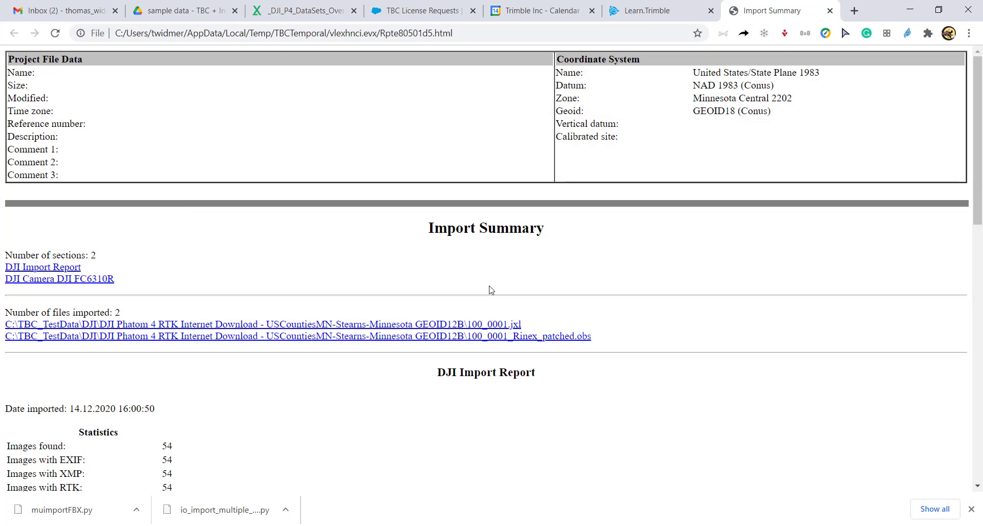
{"action": "scroll", "coordinate": [172, 420], "scroll_direction": "down", "scroll_amount": 3}
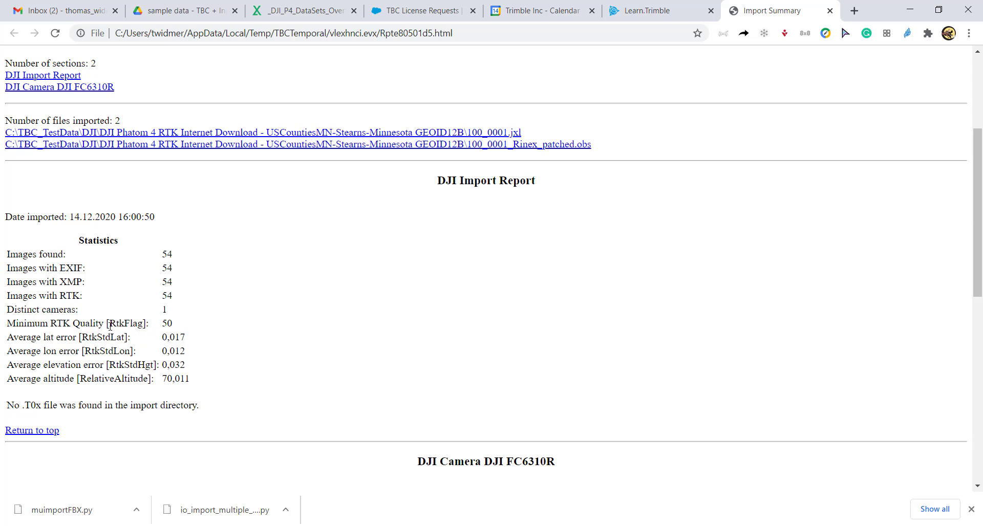
{"action": "left_click_drag", "start_coordinate": [175, 324], "coordinate": [161, 327]}
{"action": "scroll", "coordinate": [268, 350], "scroll_direction": "down", "scroll_amount": 5}
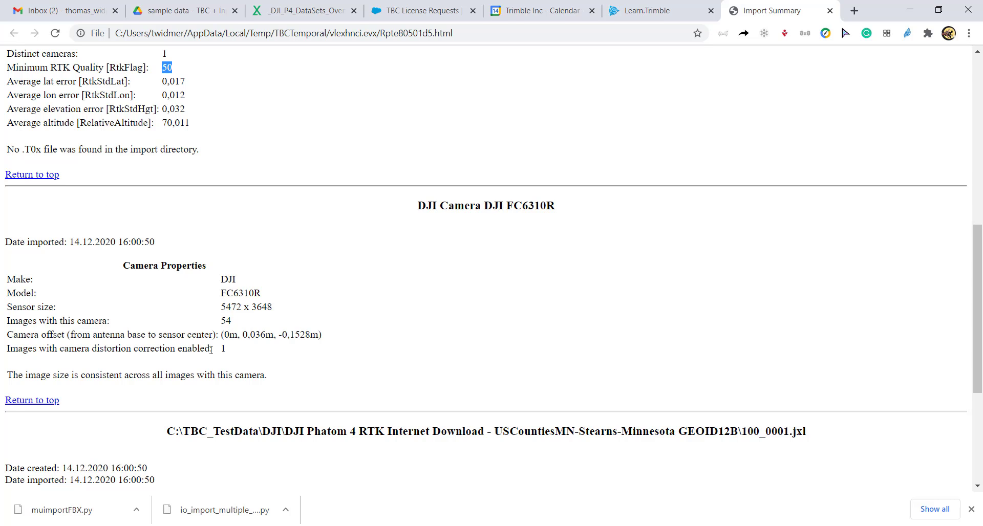
{"action": "scroll", "coordinate": [205, 343], "scroll_direction": "down", "scroll_amount": 2}
{"action": "scroll", "coordinate": [250, 300], "scroll_direction": "down", "scroll_amount": 2}
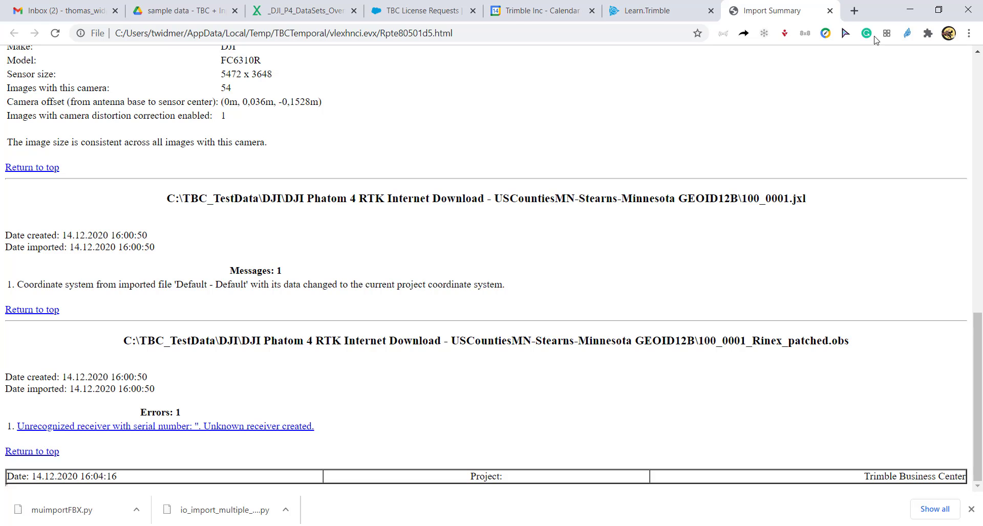
{"action": "left_click", "coordinate": [908, 10]}
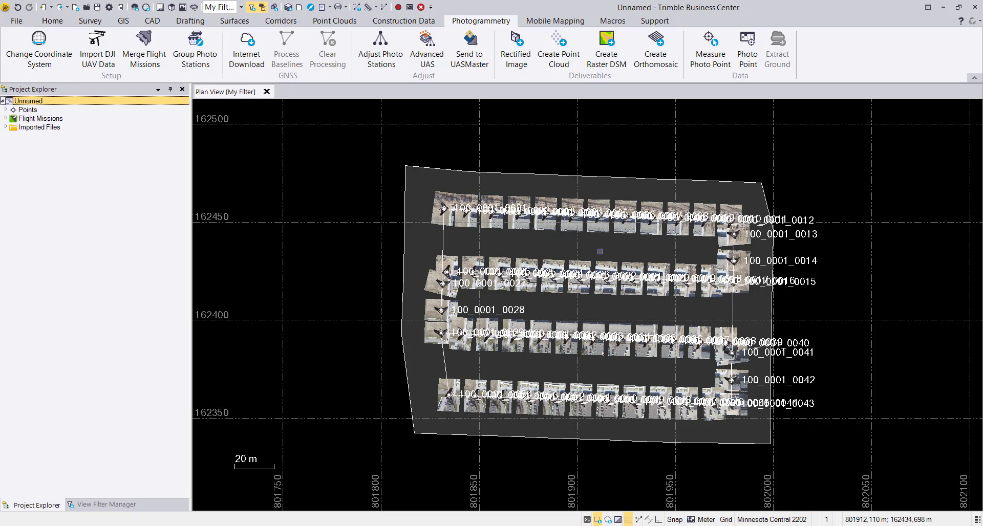
{"action": "left_click", "coordinate": [6, 127]}
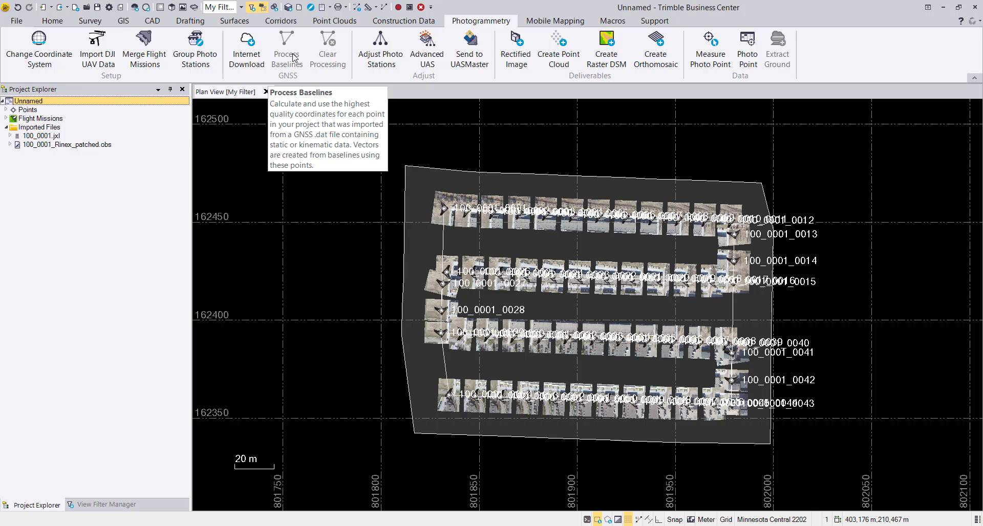
Start a new Internet Download site from the predefined list, fetching the most up-to-date provider list from Trimble's internet site.
{"action": "left_click", "coordinate": [241, 61]}
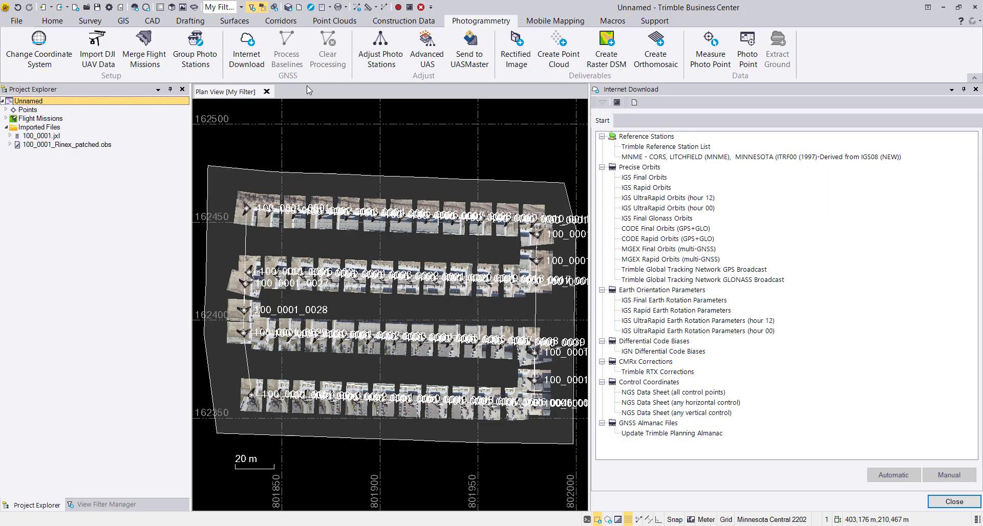
{"action": "left_click", "coordinate": [635, 102]}
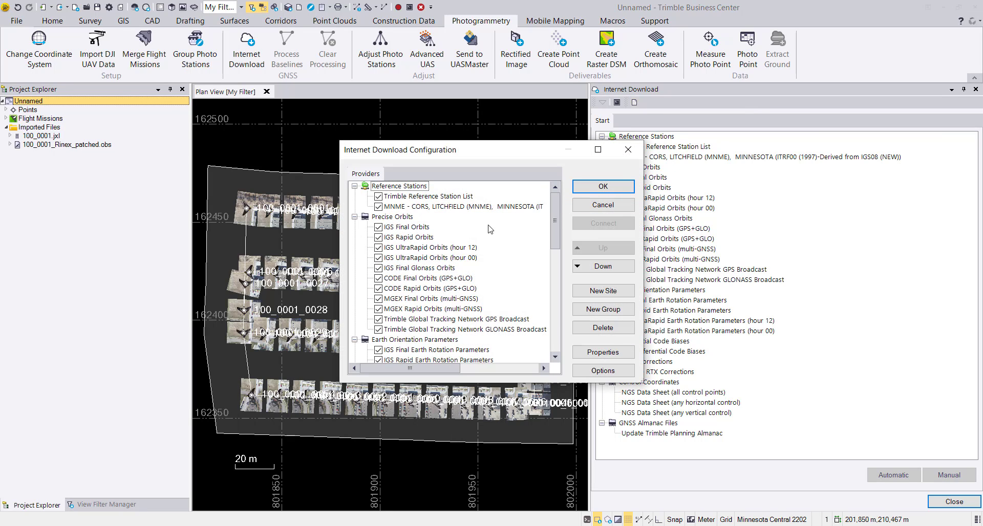
{"action": "left_click", "coordinate": [614, 292]}
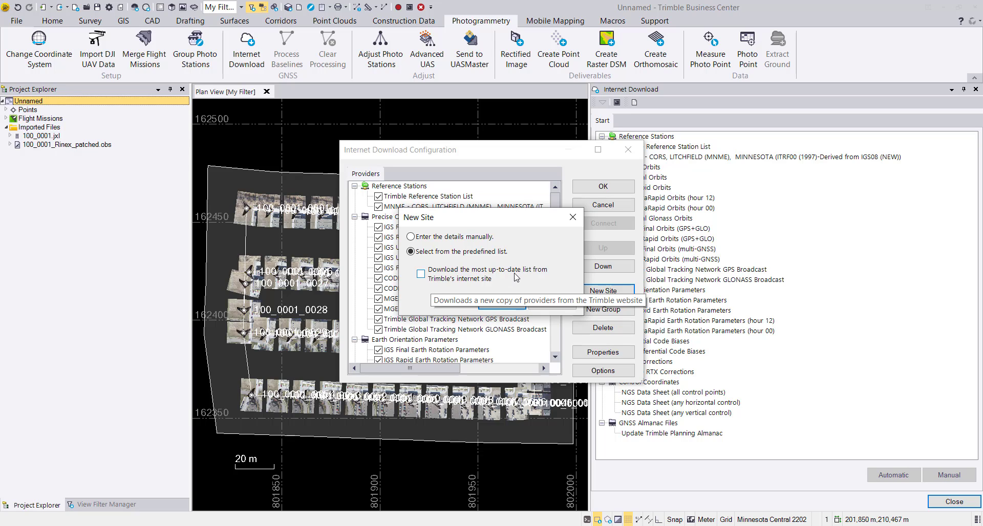
{"action": "left_click", "coordinate": [420, 274]}
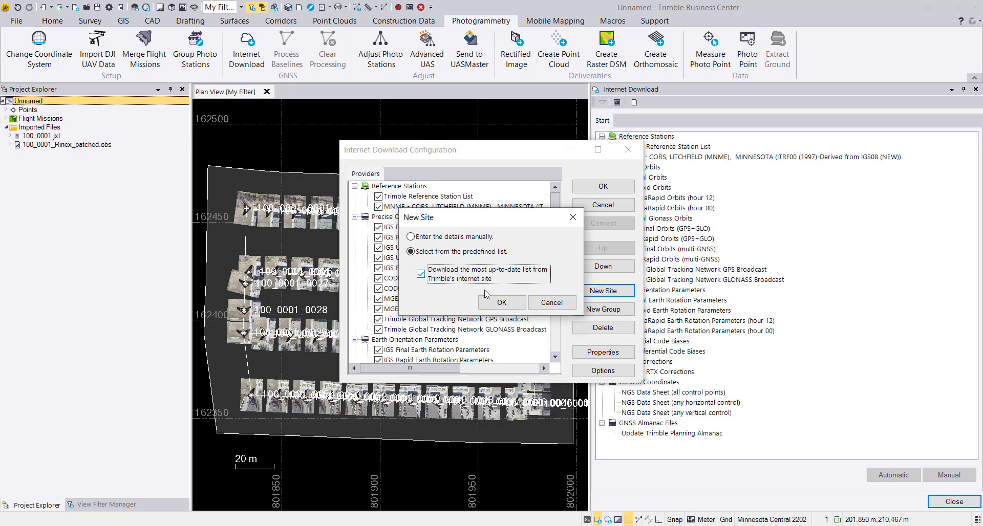
{"action": "left_click", "coordinate": [502, 304]}
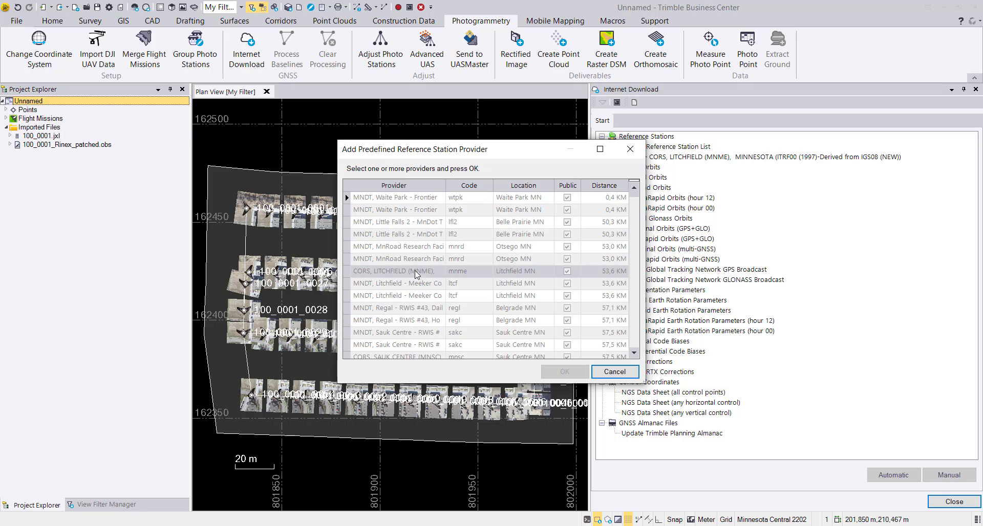
Add the CORS, LITCHFIELD (MNME) reference station provider with its default site properties and accept the download configuration.
{"action": "left_click", "coordinate": [348, 272]}
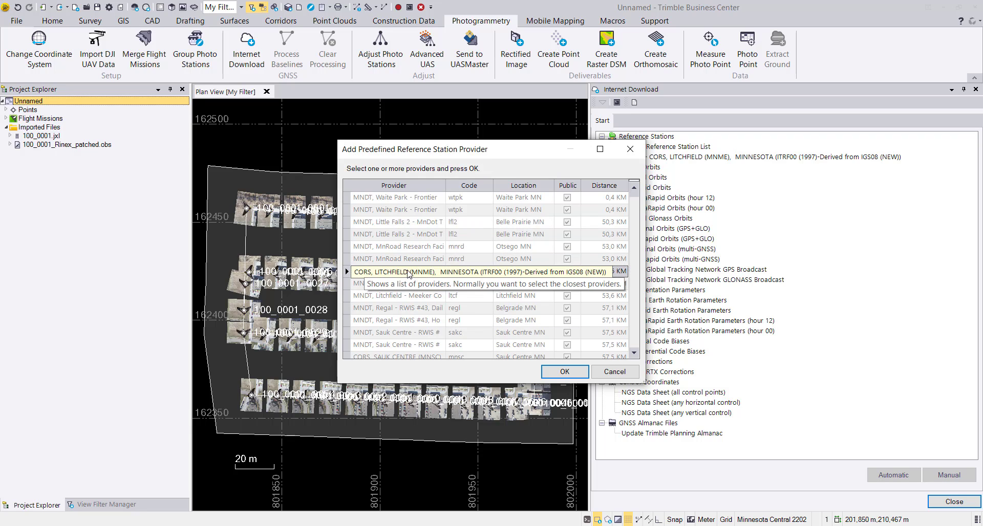
{"action": "left_click", "coordinate": [562, 374]}
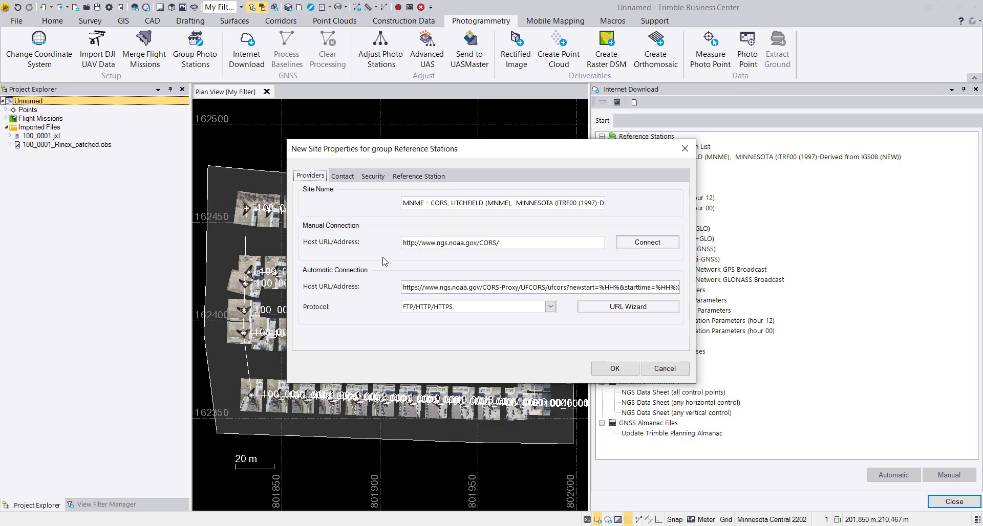
{"action": "left_click", "coordinate": [379, 177]}
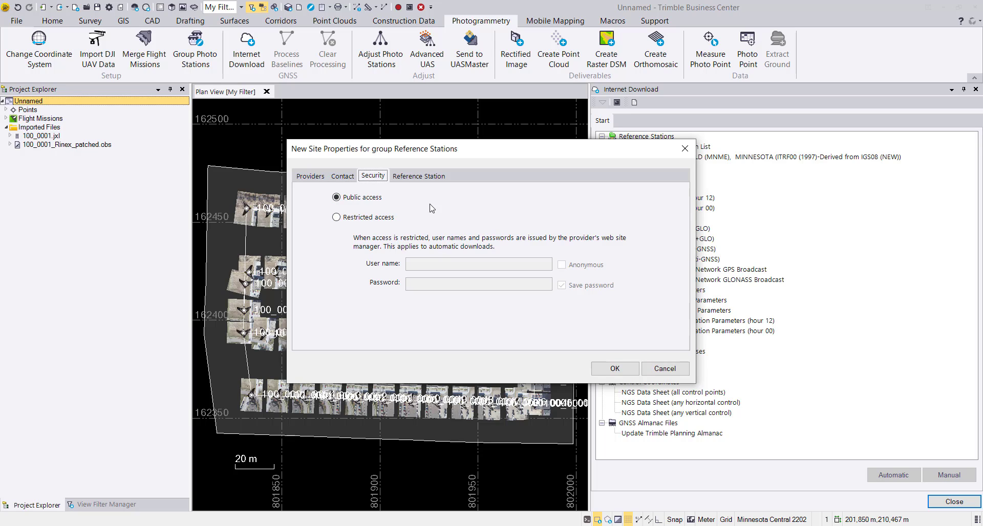
{"action": "left_click", "coordinate": [310, 176]}
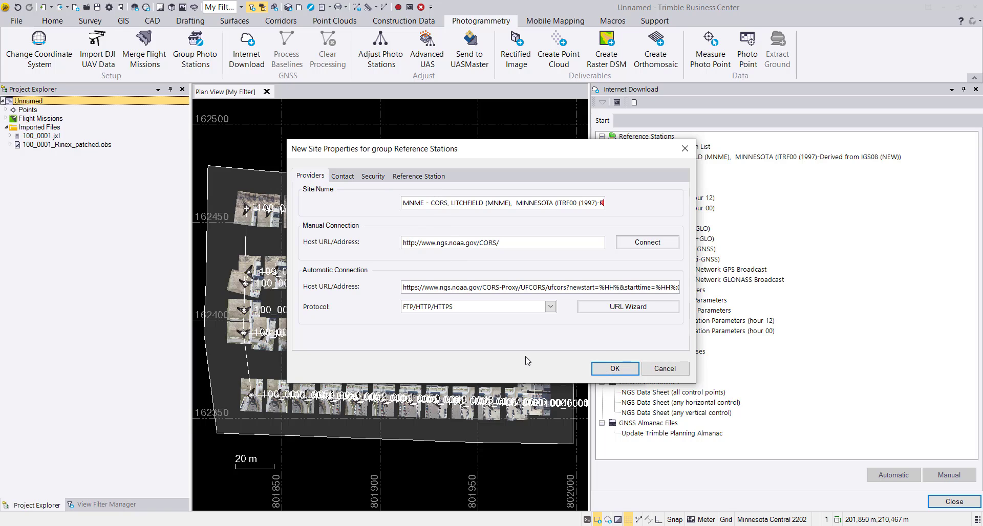
{"action": "left_click", "coordinate": [614, 369]}
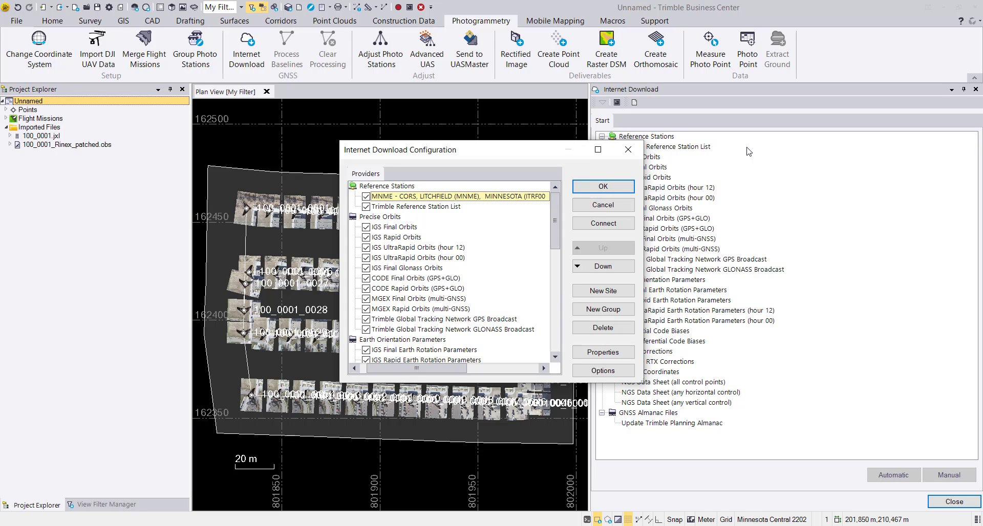
{"action": "left_click", "coordinate": [624, 186]}
Download the MNME reference station data automatically for the session Project time span - 0.
{"action": "left_click", "coordinate": [671, 147]}
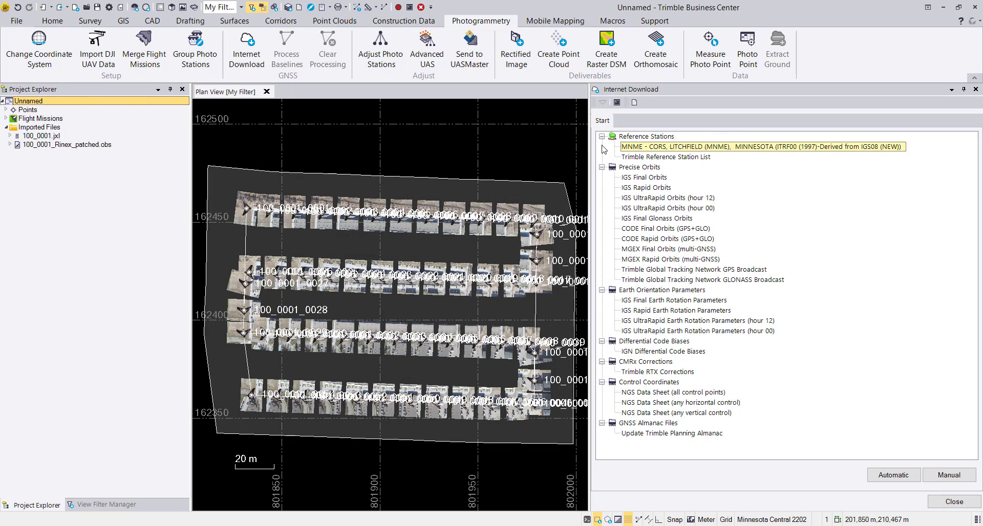
{"action": "left_click", "coordinate": [904, 479]}
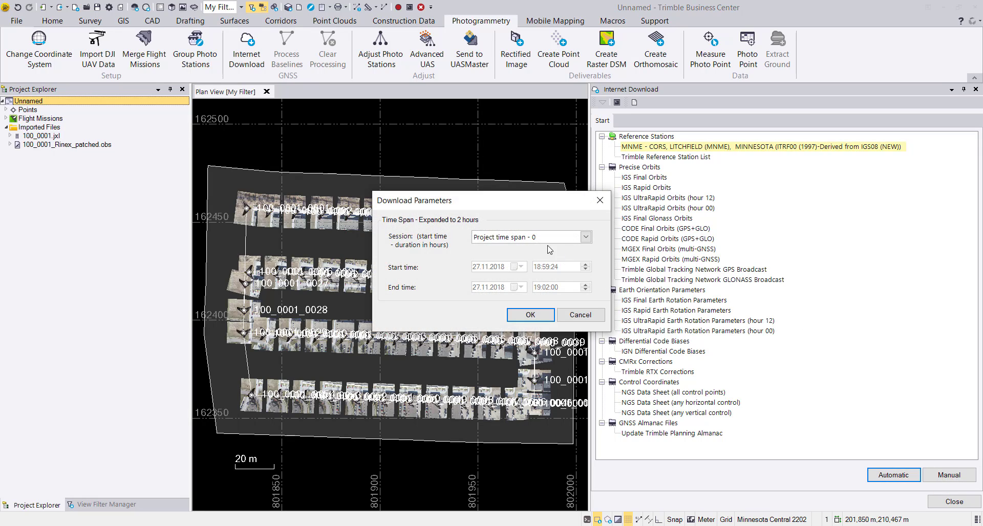
{"action": "left_click", "coordinate": [523, 315]}
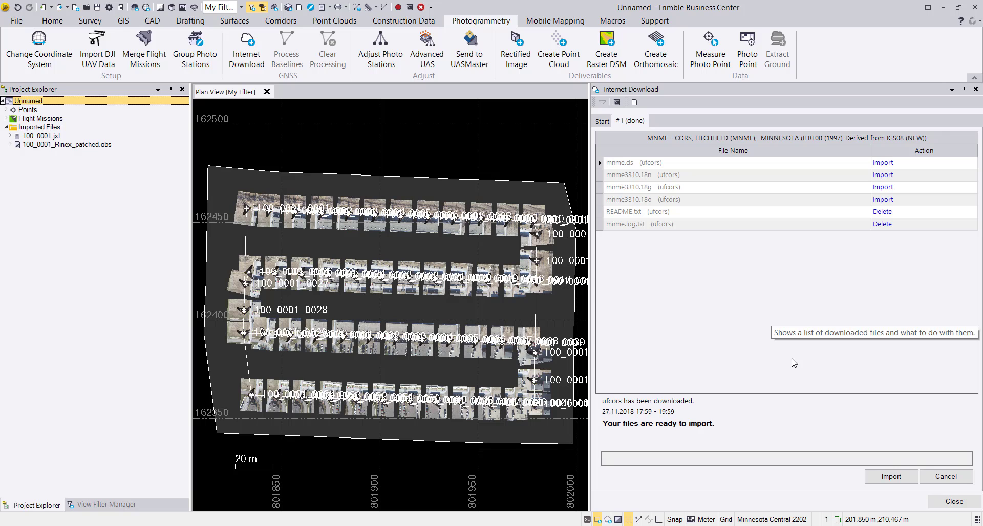
Import the downloaded MNME files and accept the raw data check-in after reviewing the antenna and receiver details.
{"action": "left_click", "coordinate": [894, 479]}
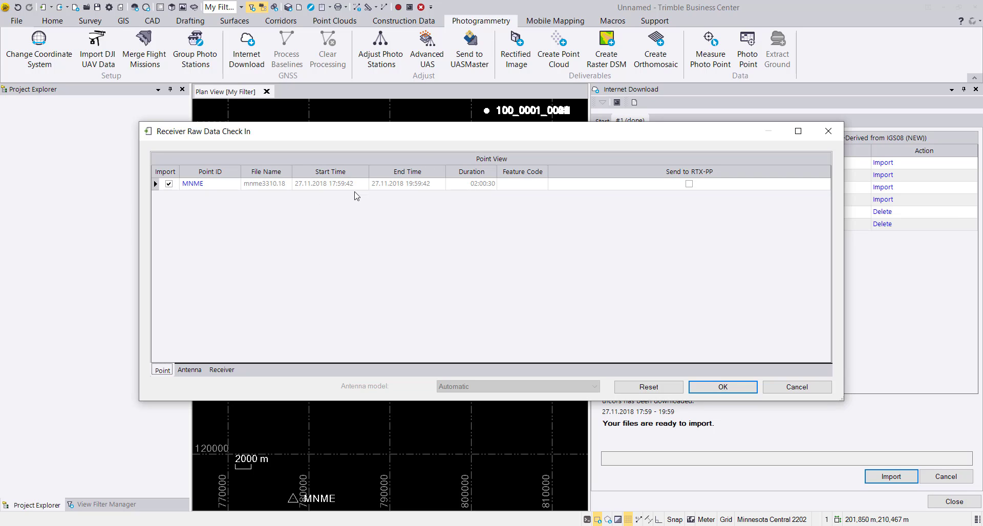
{"action": "left_click", "coordinate": [202, 372]}
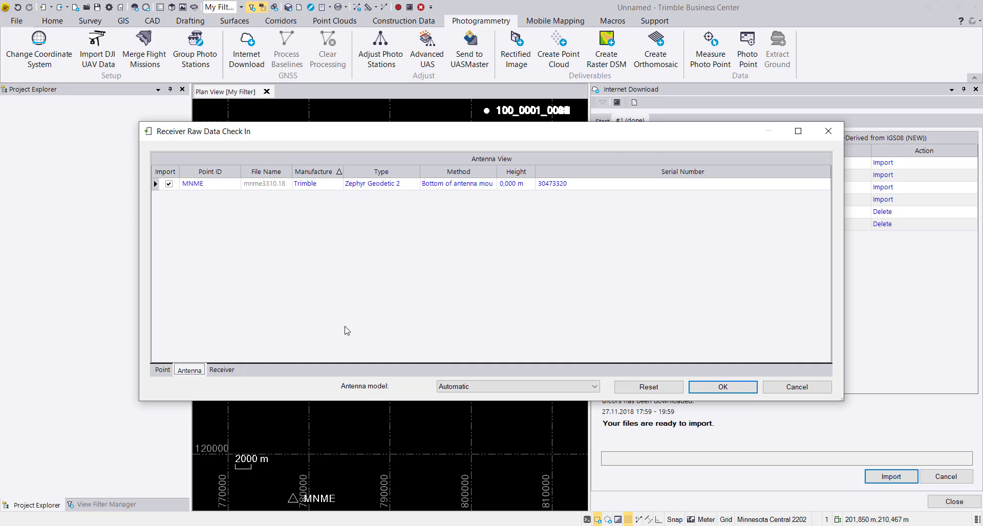
{"action": "left_click", "coordinate": [221, 370]}
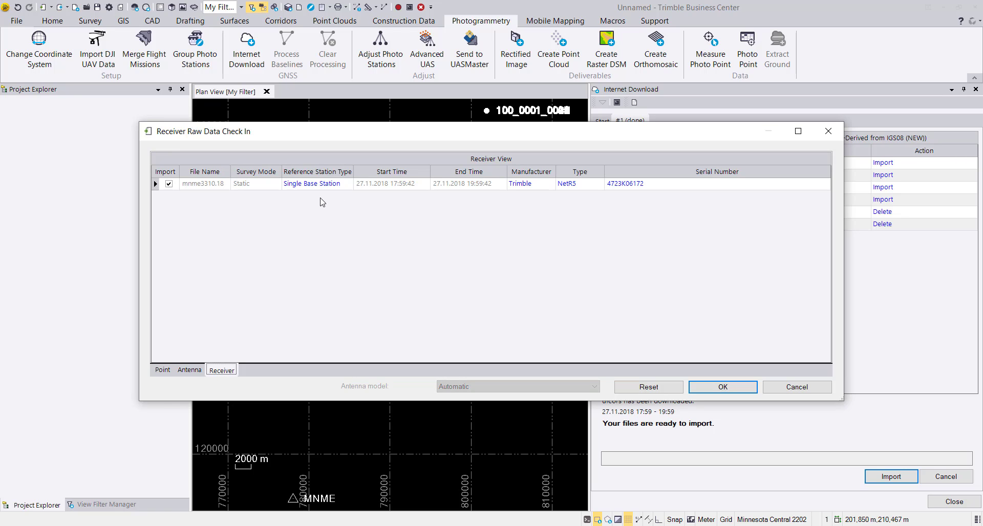
{"action": "left_click", "coordinate": [721, 386]}
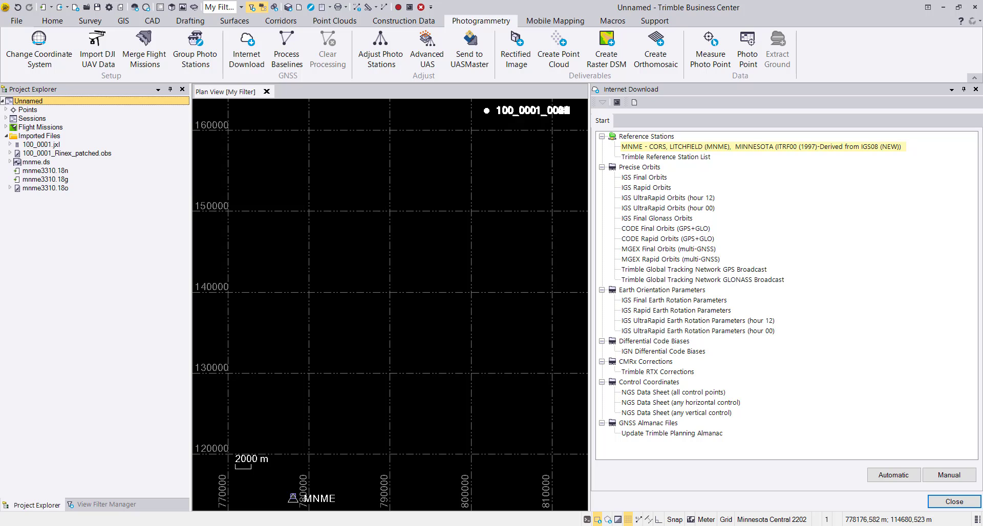
Show the properties of point MNME from the plan view, widened enough to read its coordinates.
{"action": "left_click", "coordinate": [292, 496]}
{"action": "right_click", "coordinate": [293, 498]}
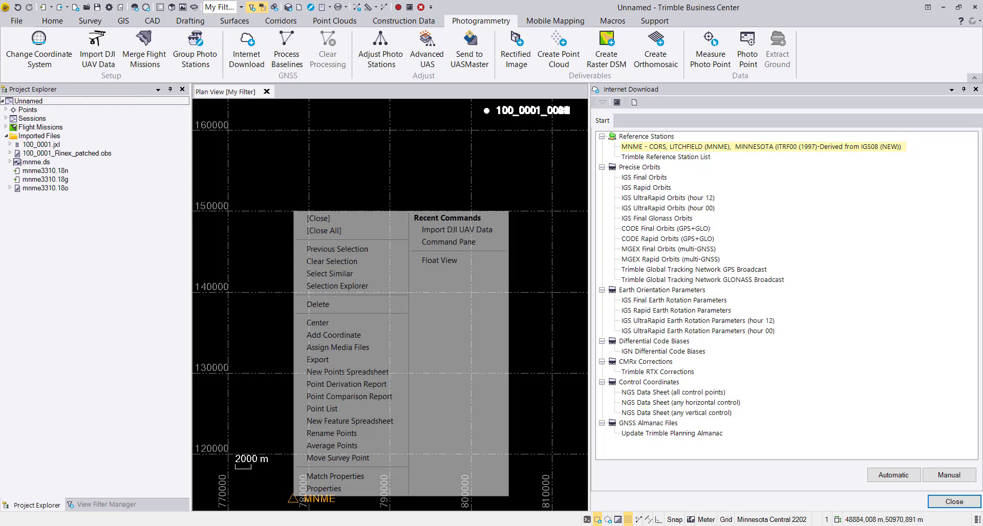
{"action": "left_click", "coordinate": [320, 489]}
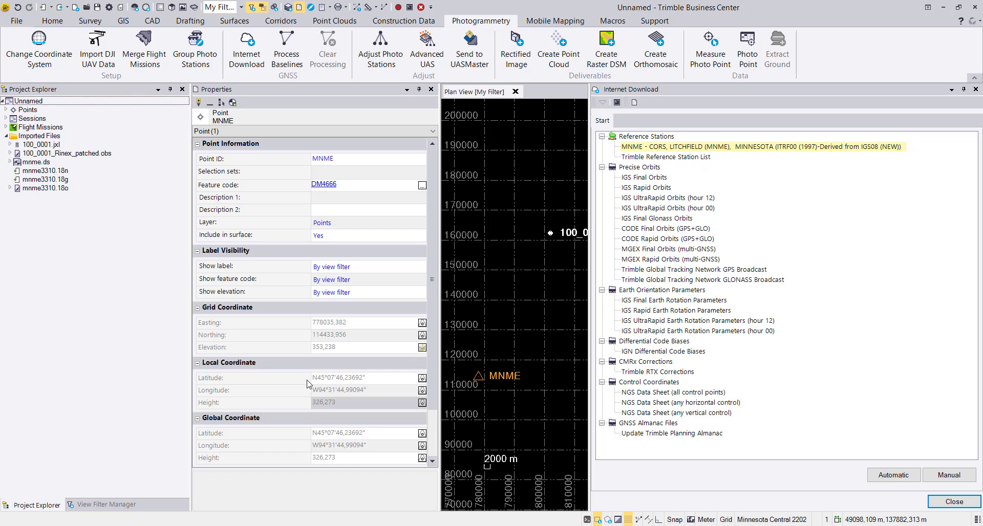
{"action": "left_click_drag", "start_coordinate": [441, 337], "coordinate": [481, 334]}
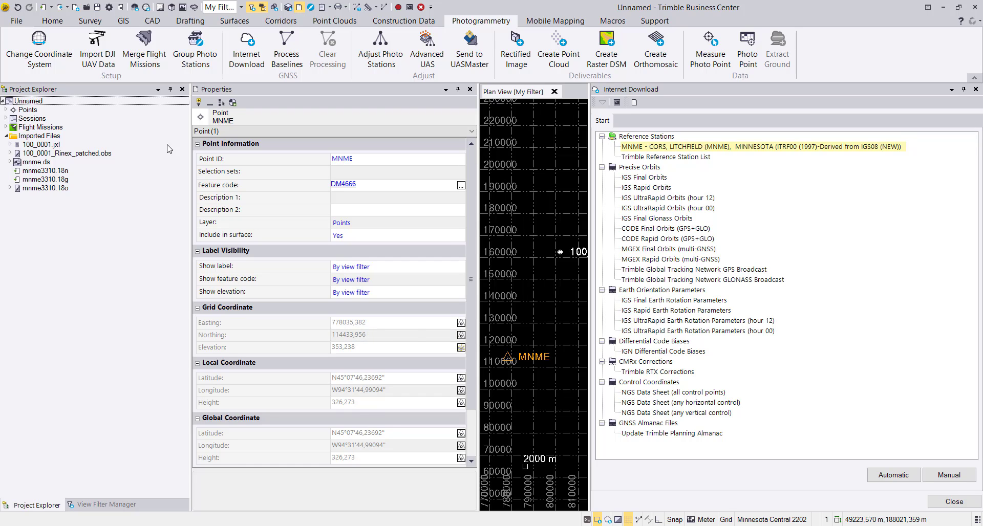
Find point MNME in the project's point list and examine its Global (mnme3310.18o) coordinate.
{"action": "left_click", "coordinate": [6, 110]}
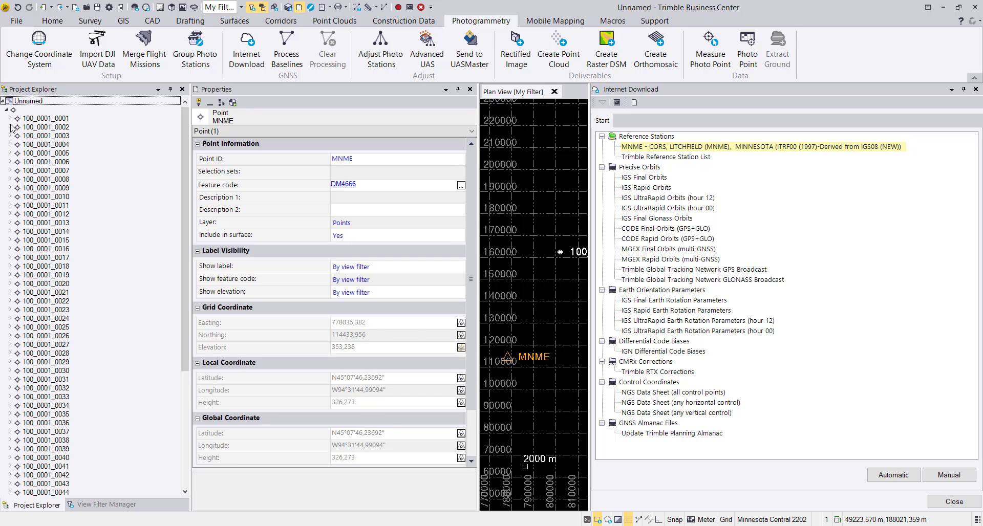
{"action": "left_click_drag", "start_coordinate": [183, 143], "coordinate": [184, 259]}
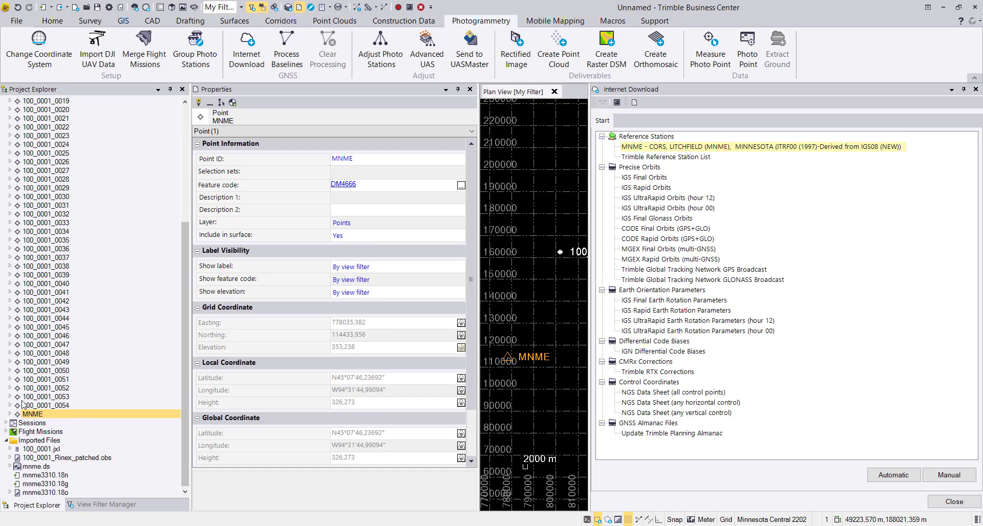
{"action": "left_click", "coordinate": [9, 414]}
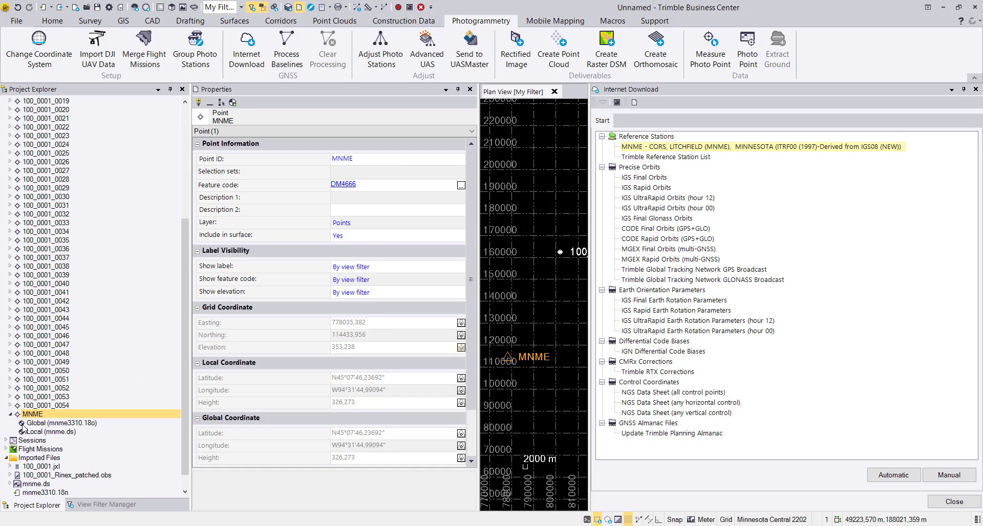
{"action": "left_click", "coordinate": [46, 424]}
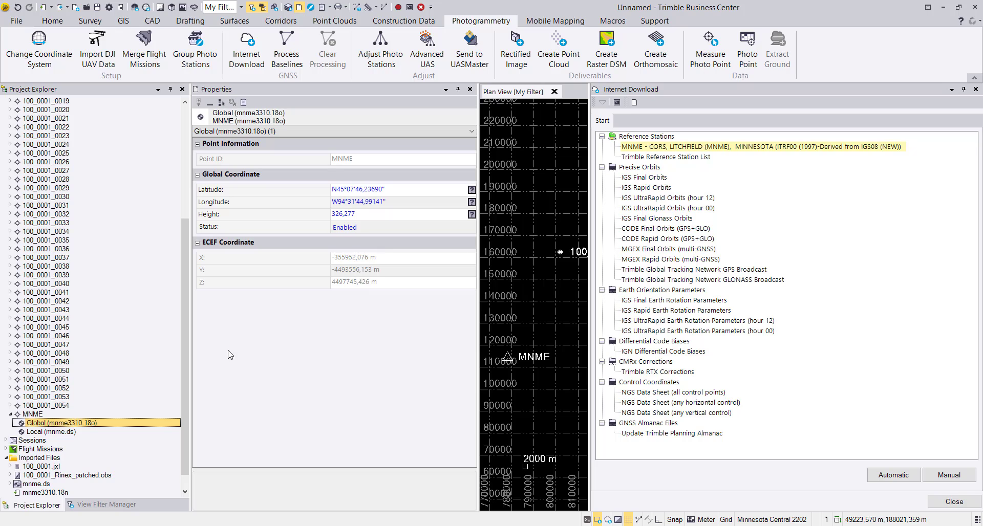
Compare the coordinate quality settings of MNME's Global (mnme3310.18o) and Local (mnme.ds) coordinates in the point properties.
{"action": "left_click", "coordinate": [471, 190]}
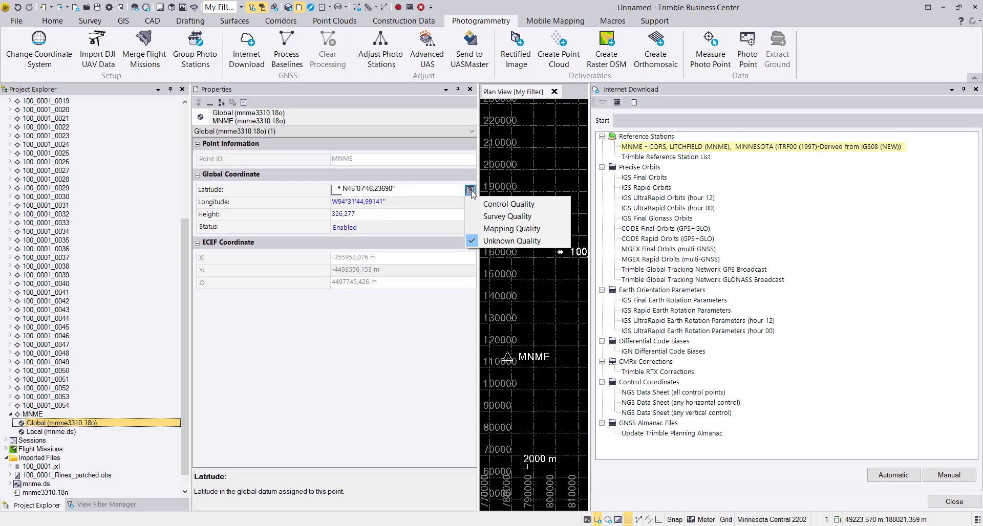
{"action": "left_click", "coordinate": [36, 432]}
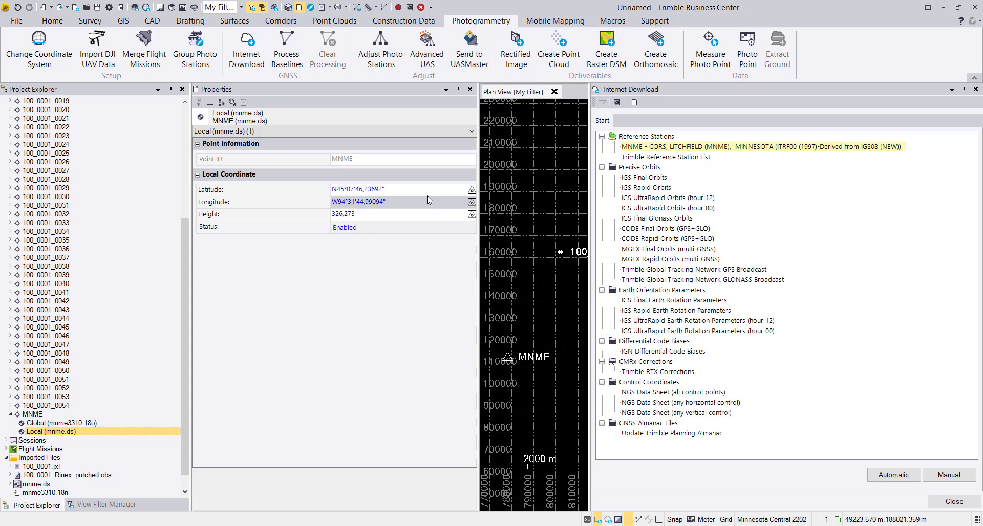
{"action": "left_click", "coordinate": [472, 190]}
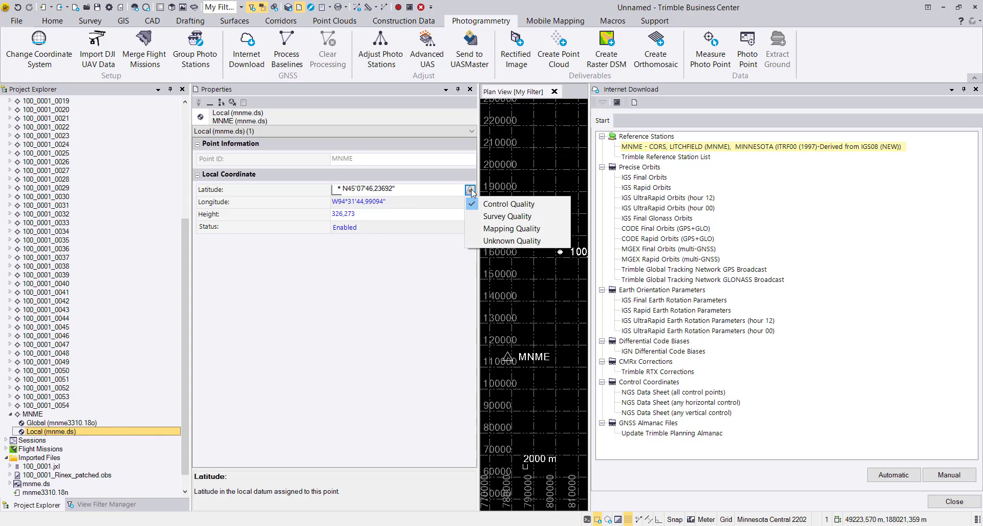
{"action": "left_click", "coordinate": [254, 356]}
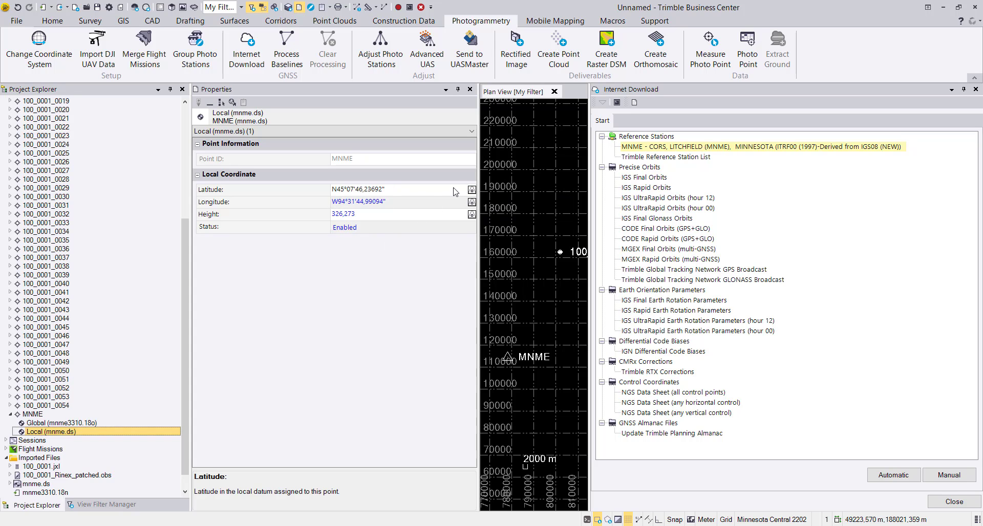
{"action": "left_click", "coordinate": [413, 201]}
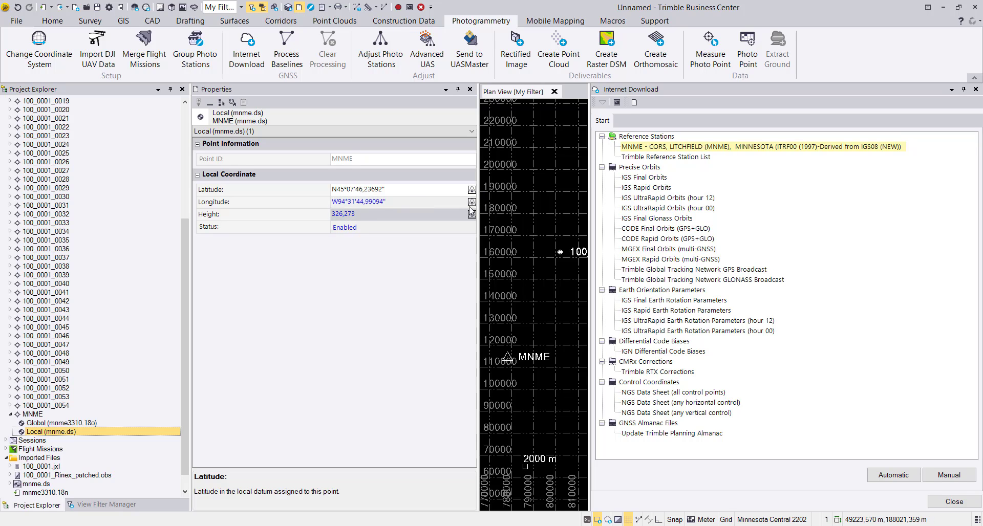
{"action": "left_click", "coordinate": [472, 190]}
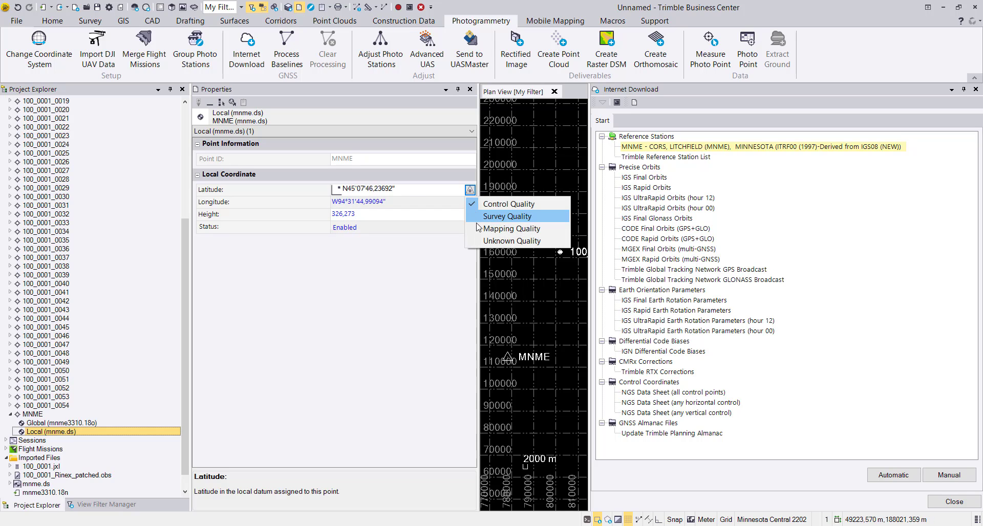
{"action": "left_click", "coordinate": [389, 261]}
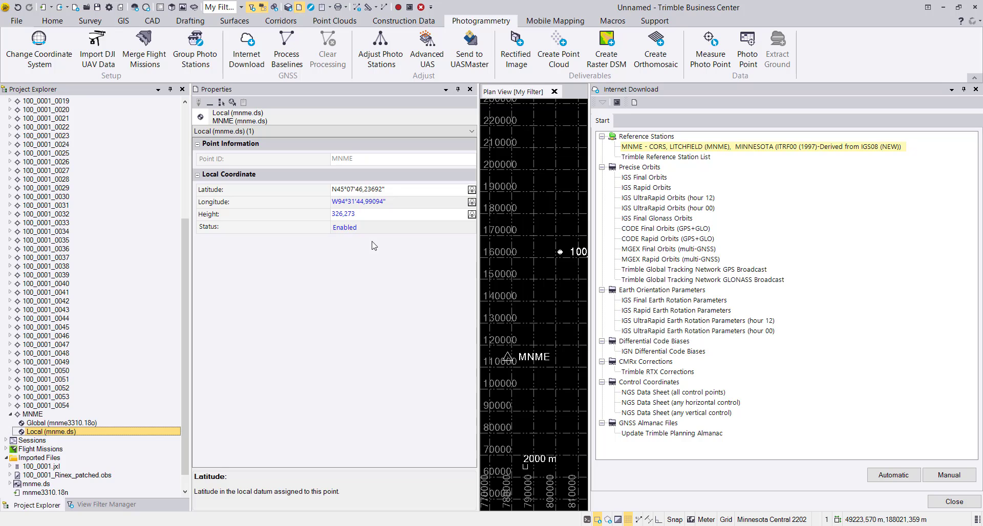
{"action": "left_click", "coordinate": [470, 89]}
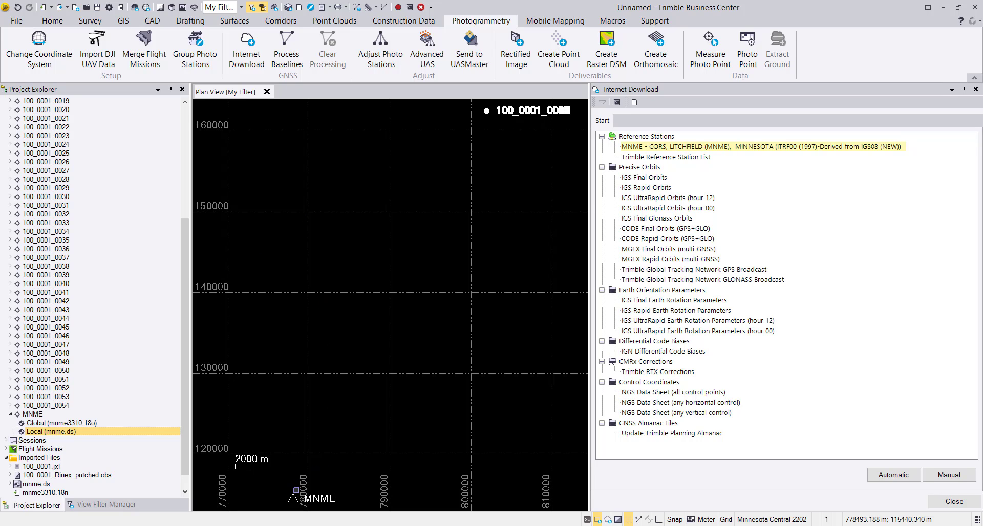
Process the GNSS baselines for the MNME observation 18:59:24-19:02:00 and generate the Baseline Processing Report.
{"action": "left_click", "coordinate": [288, 48]}
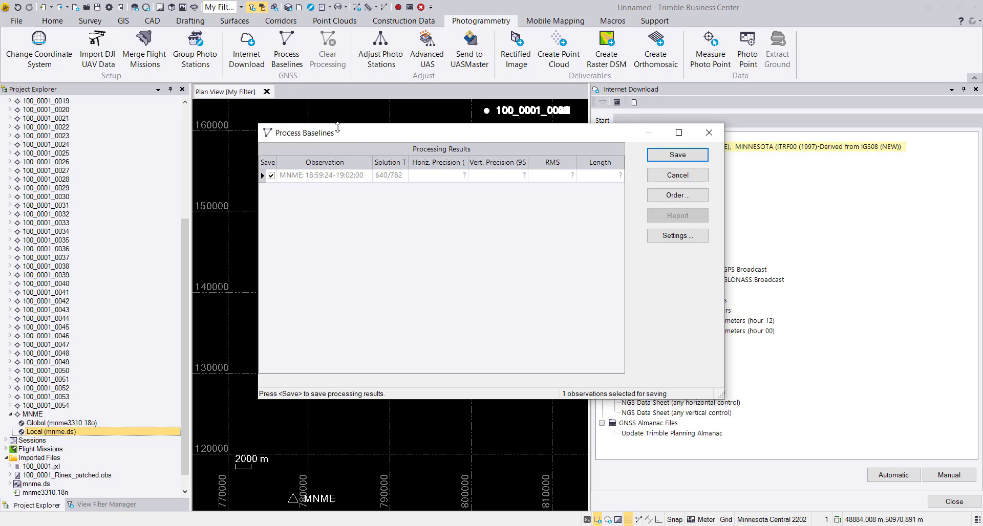
{"action": "left_click", "coordinate": [262, 177]}
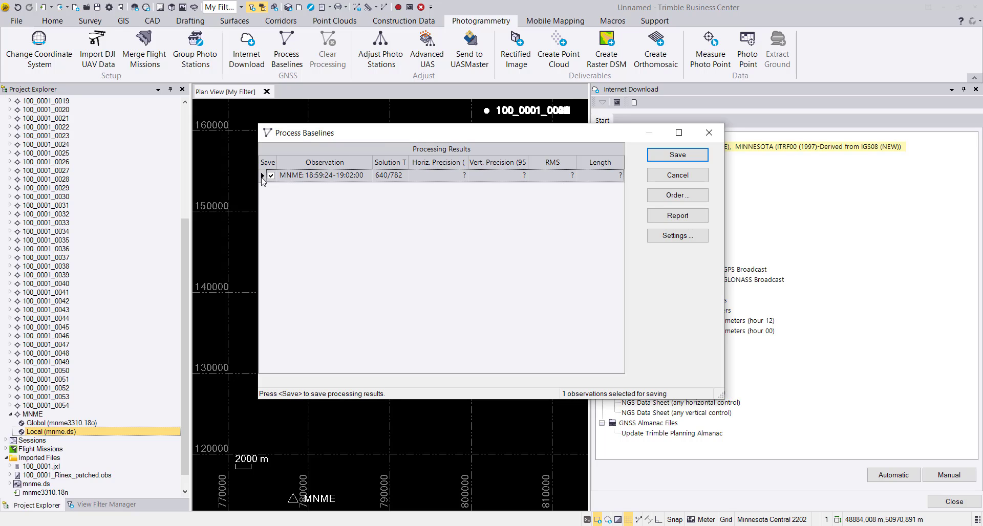
{"action": "left_click", "coordinate": [659, 217]}
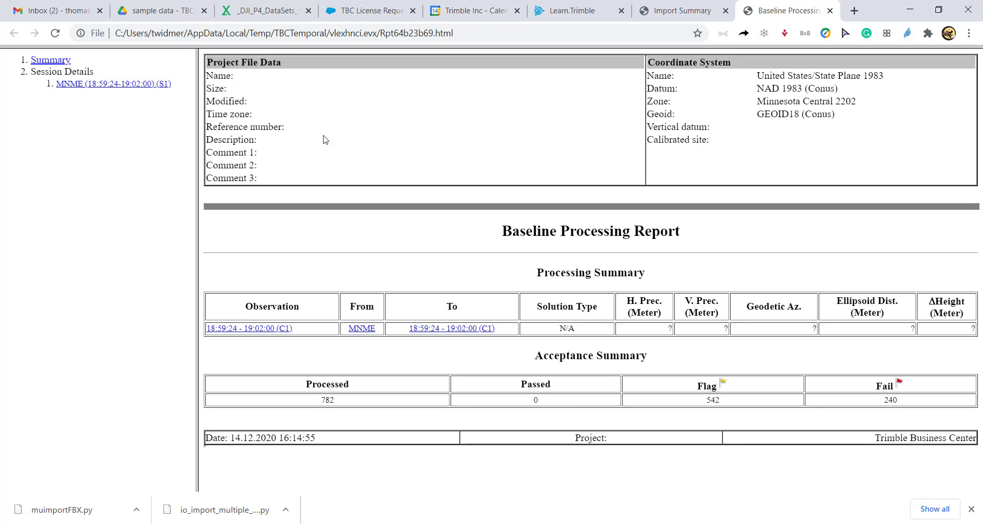
Examine the MNME session details in the Baseline Processing Report, including the solutions, estimated accuracies and satellite tracking summary.
{"action": "left_click", "coordinate": [91, 85]}
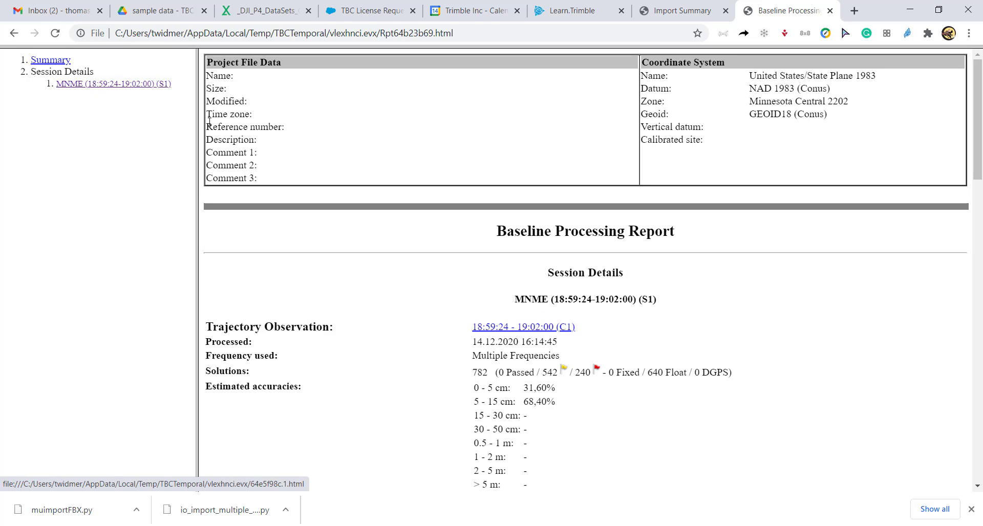
{"action": "scroll", "coordinate": [571, 452], "scroll_direction": "down", "scroll_amount": 2}
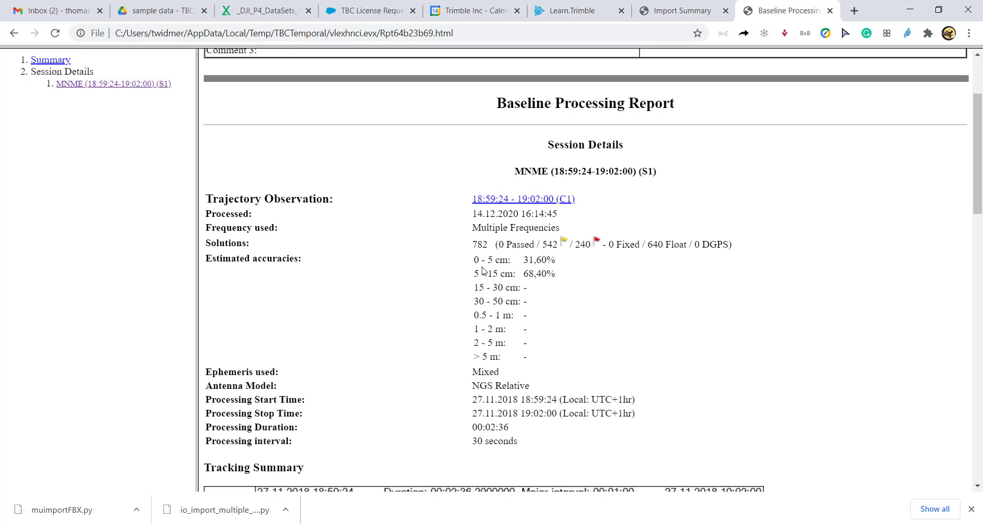
{"action": "scroll", "coordinate": [506, 284], "scroll_direction": "down", "scroll_amount": 10}
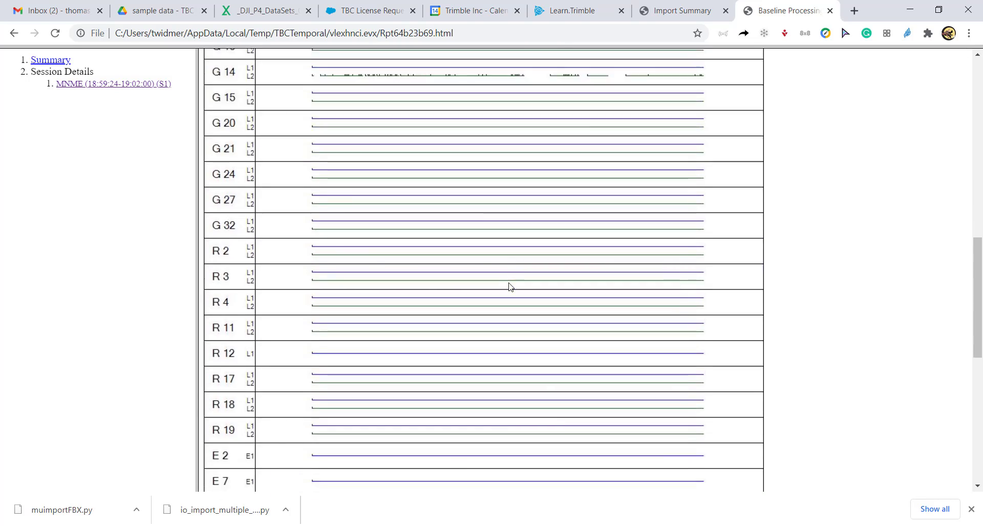
{"action": "scroll", "coordinate": [509, 286], "scroll_direction": "down", "scroll_amount": 9}
{"action": "scroll", "coordinate": [509, 286], "scroll_direction": "up", "scroll_amount": 10}
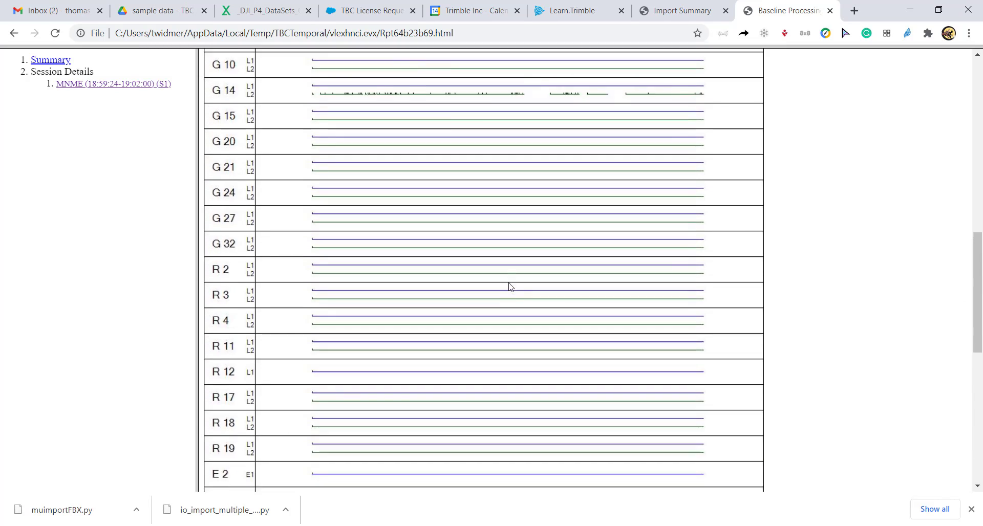
{"action": "scroll", "coordinate": [510, 286], "scroll_direction": "up", "scroll_amount": 8}
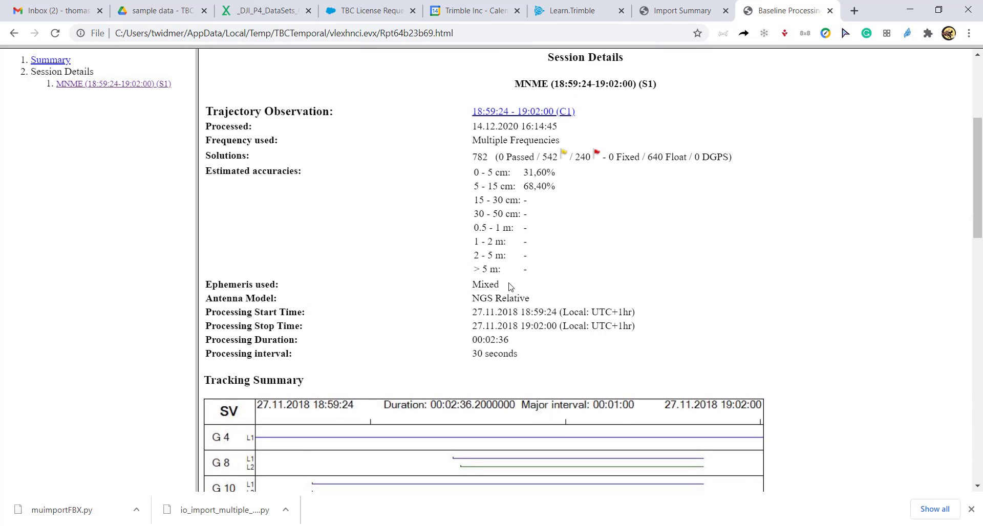
Return to Trimble Business Center, save the baseline processing results and close the Internet Download command.
{"action": "left_click", "coordinate": [909, 13]}
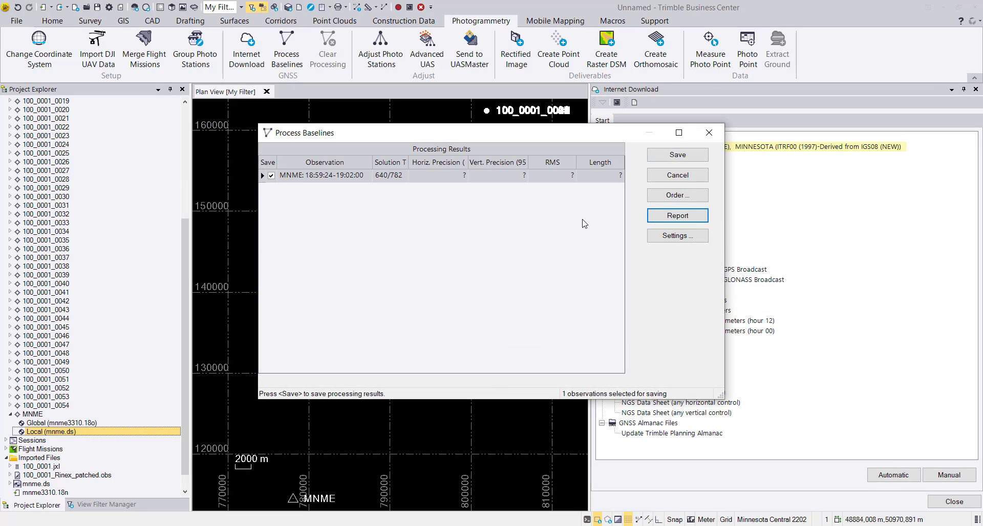
{"action": "left_click", "coordinate": [666, 155]}
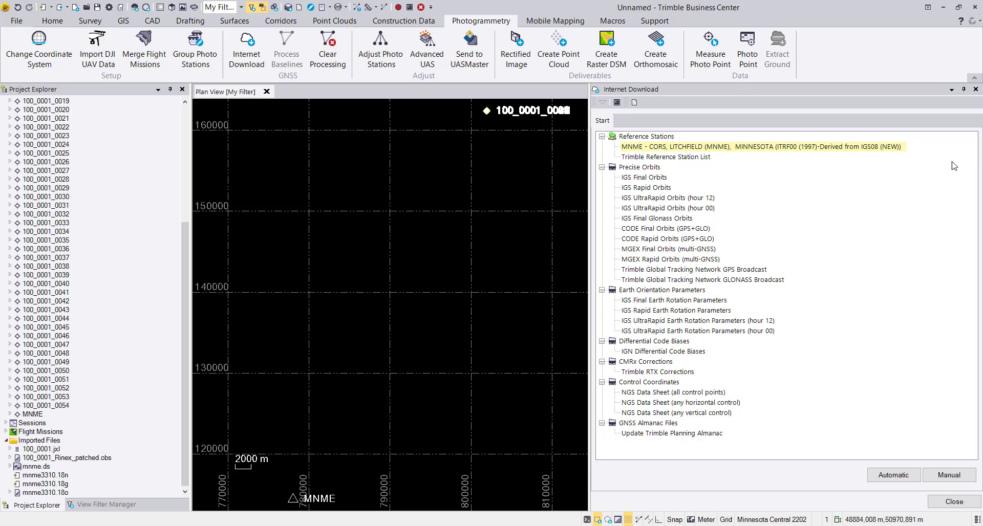
{"action": "left_click", "coordinate": [975, 90]}
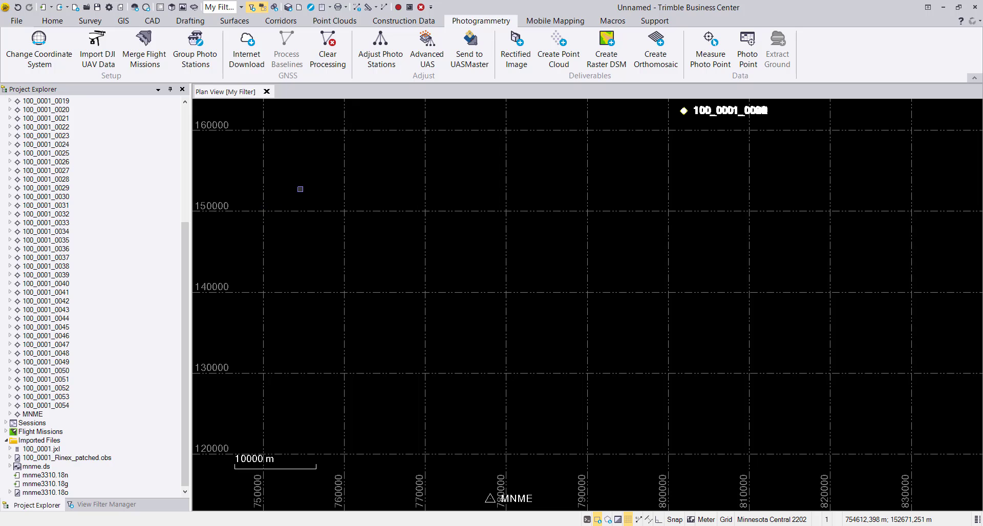
Run the relative adjustment of the photo stations for the DJI Flight Mission and apply it.
{"action": "left_click", "coordinate": [386, 50]}
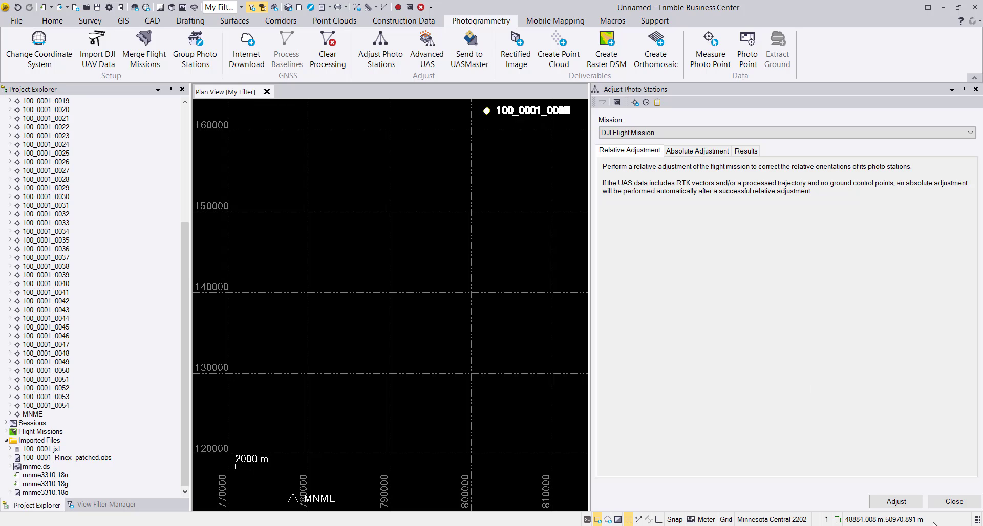
{"action": "left_click", "coordinate": [897, 501]}
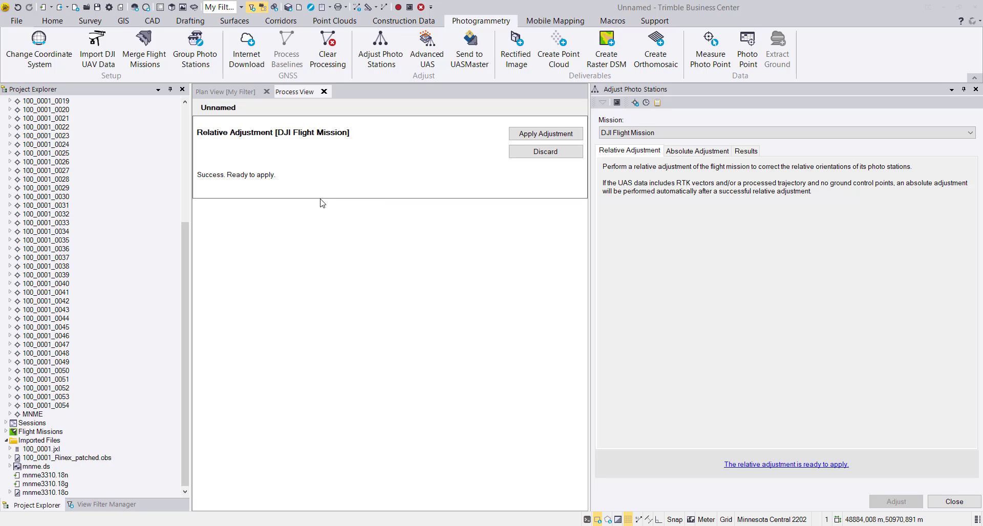
{"action": "left_click", "coordinate": [555, 140]}
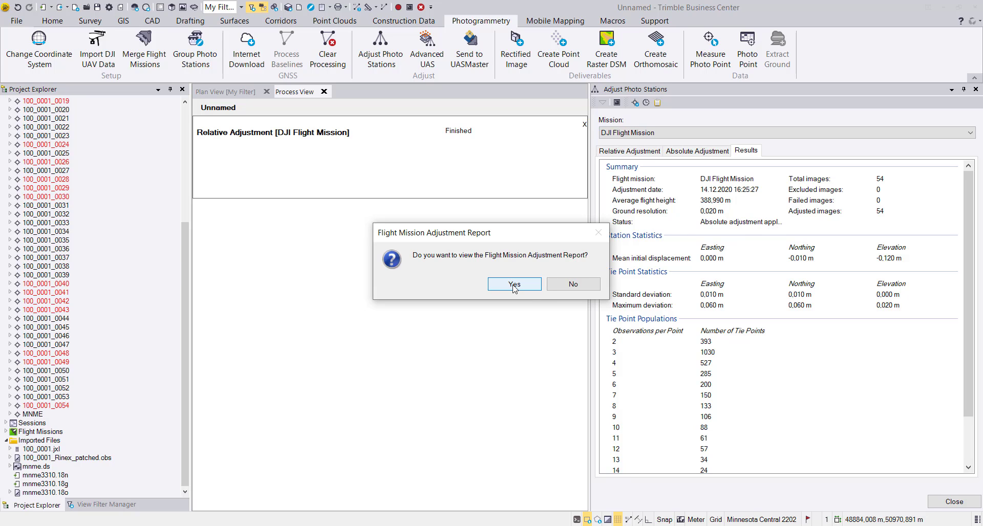
View the Flight Mission Adjustment Report and examine its block adjustment settings and results, including the GNSS and IMU parameters.
{"action": "left_click", "coordinate": [535, 286]}
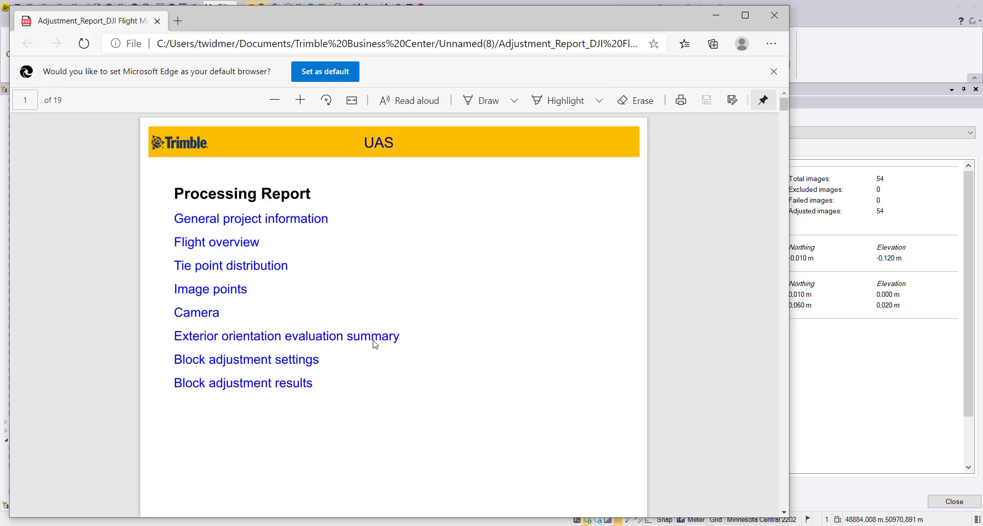
{"action": "left_click", "coordinate": [246, 391]}
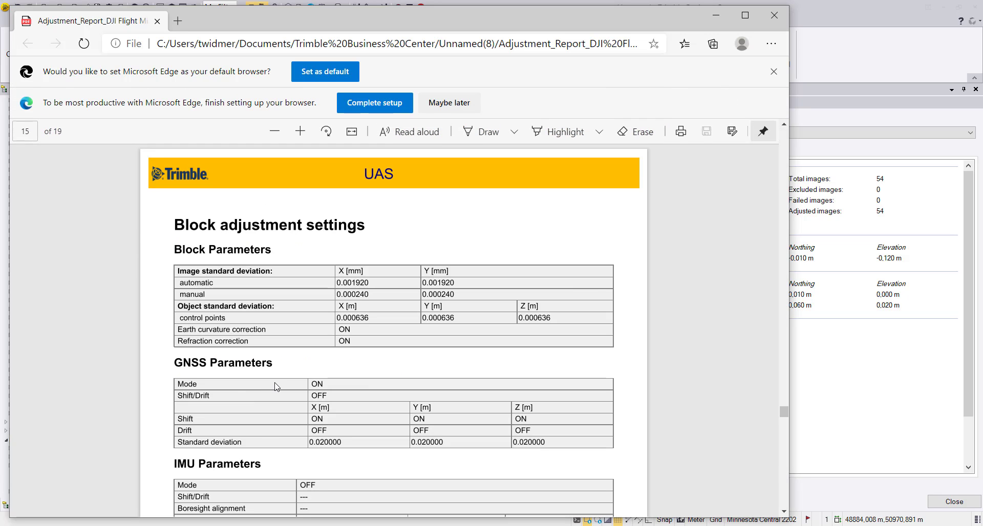
{"action": "scroll", "coordinate": [274, 387], "scroll_direction": "down", "scroll_amount": 3}
{"action": "scroll", "coordinate": [274, 381], "scroll_direction": "up", "scroll_amount": 1}
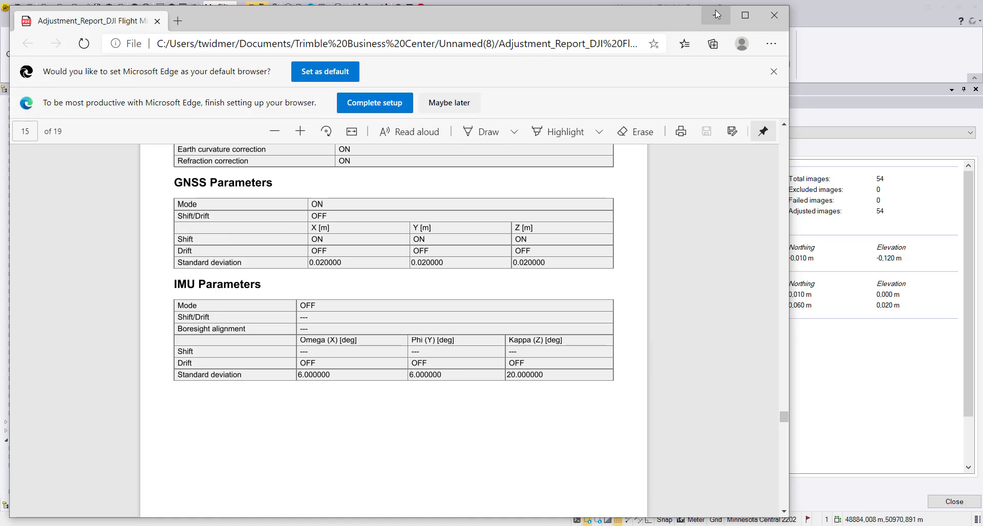
{"action": "scroll", "coordinate": [532, 313], "scroll_direction": "down", "scroll_amount": 1}
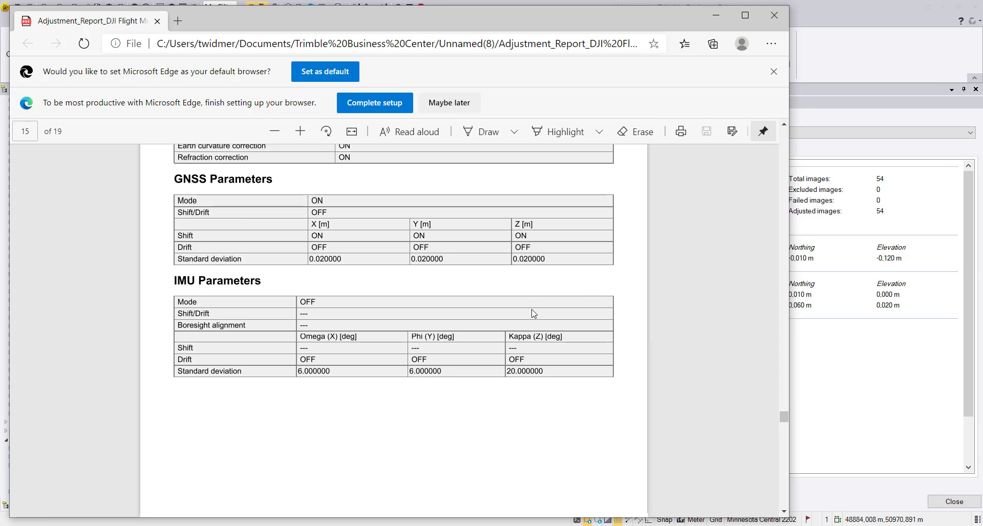
{"action": "scroll", "coordinate": [532, 313], "scroll_direction": "down", "scroll_amount": 6}
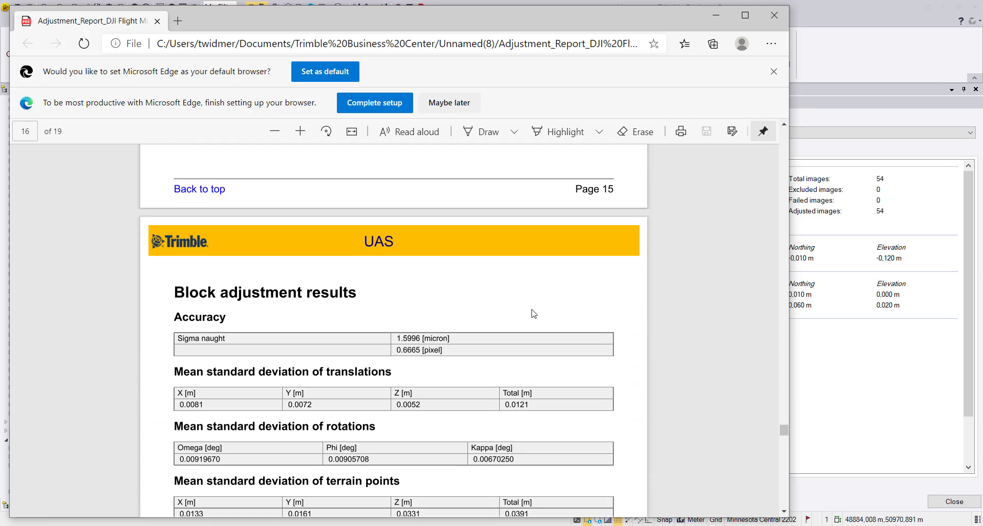
{"action": "scroll", "coordinate": [534, 313], "scroll_direction": "down", "scroll_amount": 4}
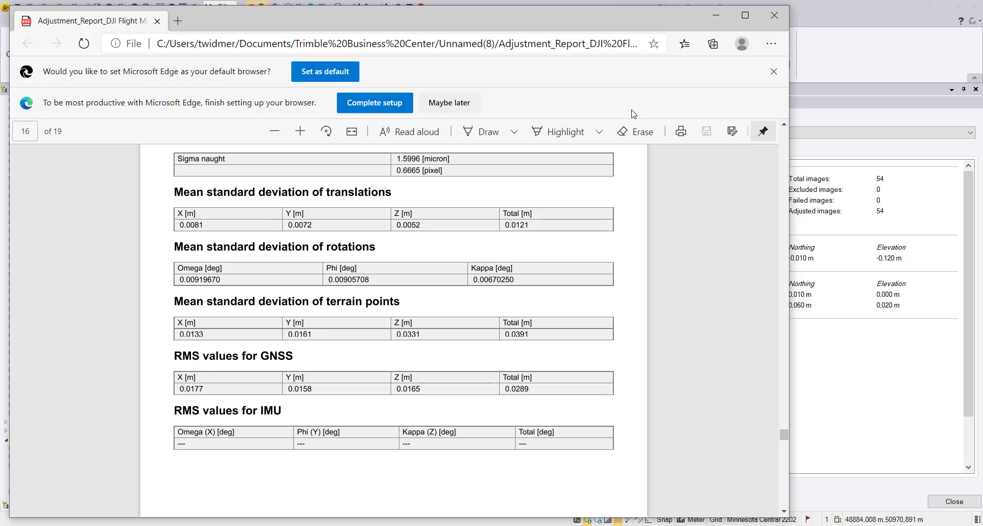
{"action": "left_click", "coordinate": [779, 16]}
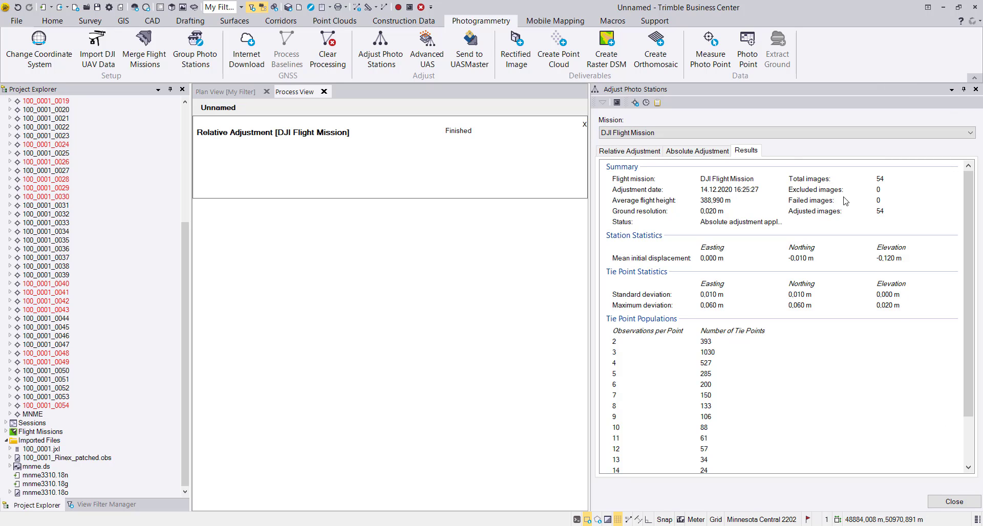
{"action": "left_click", "coordinate": [949, 502]}
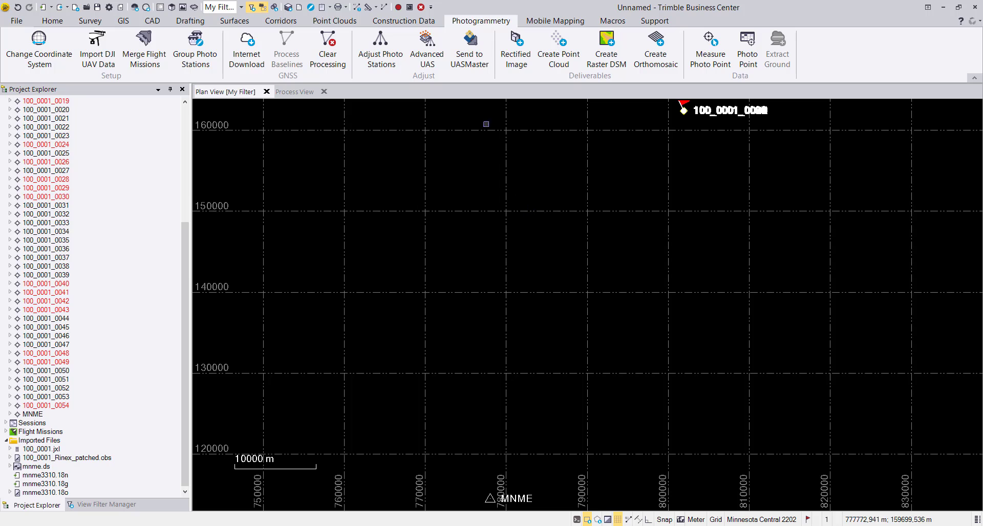
Start Advanced UAS and choose the DJI Phatom 4 RTK Internet Download folder under C:\TBC_TestData\DJI as the location for the output folder.
{"action": "left_click", "coordinate": [426, 50]}
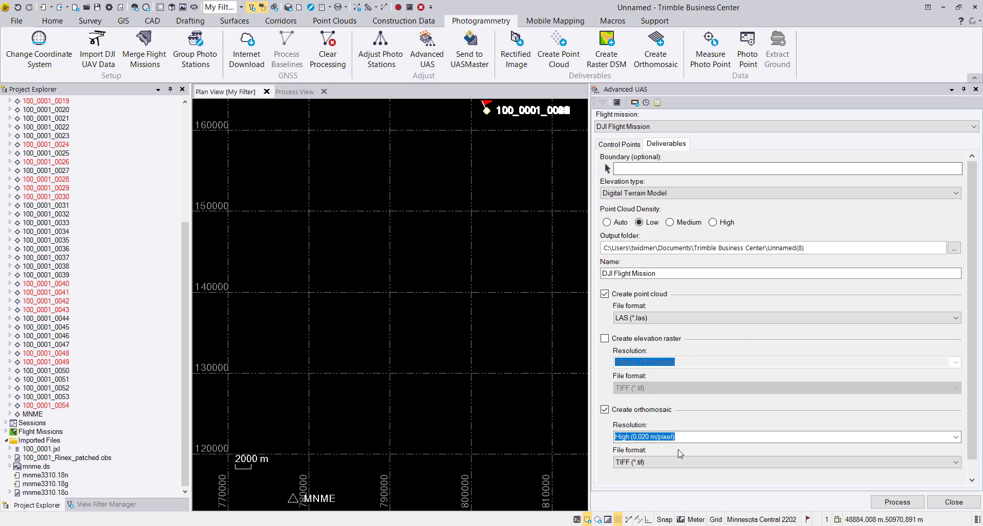
{"action": "left_click", "coordinate": [954, 247]}
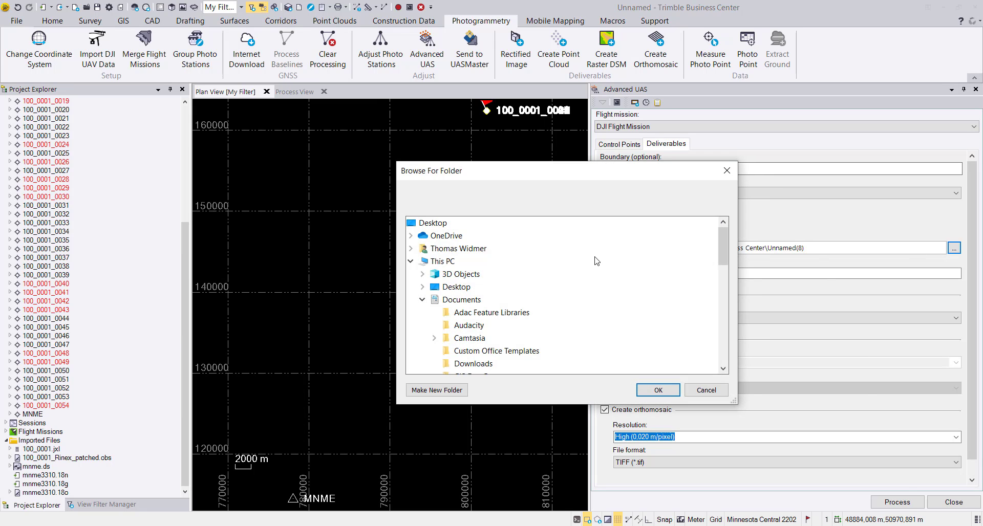
{"action": "scroll", "coordinate": [509, 332], "scroll_direction": "down", "scroll_amount": 3}
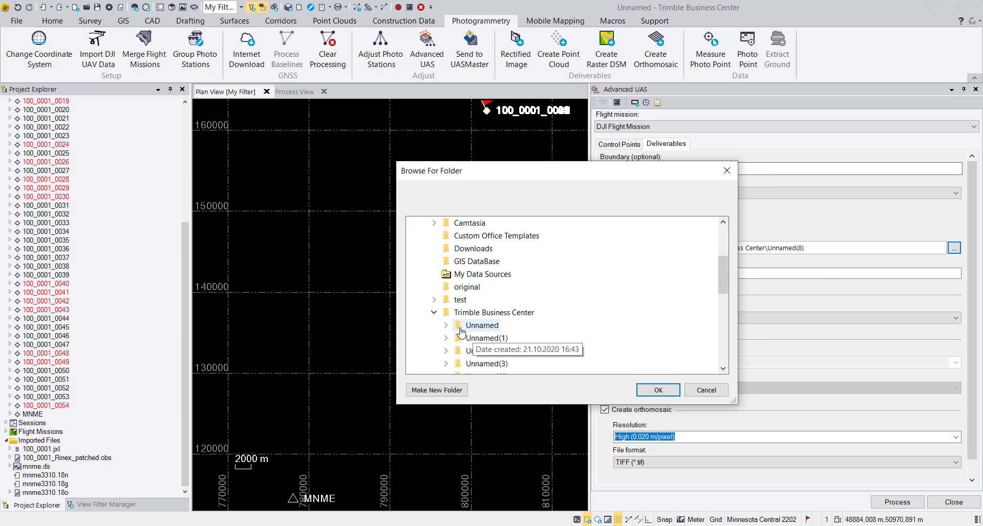
{"action": "left_click", "coordinate": [434, 313]}
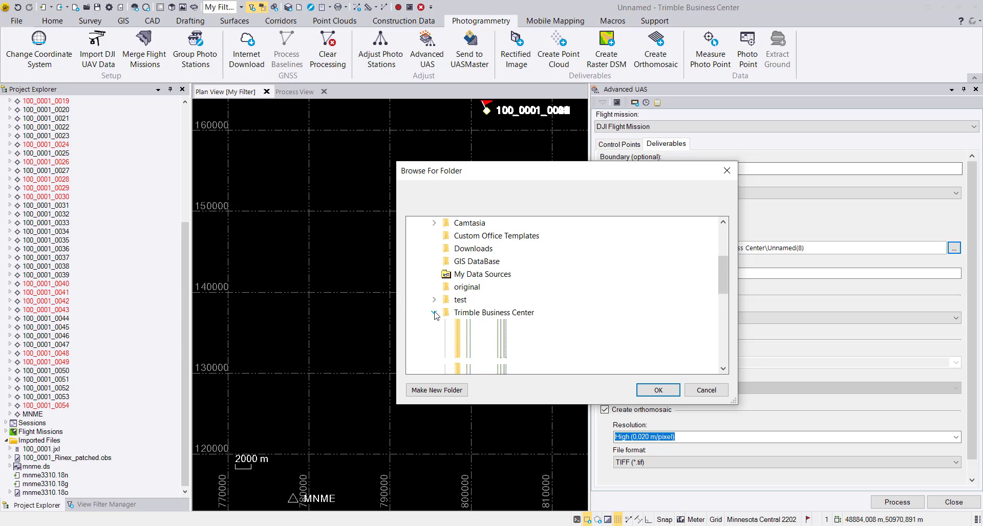
{"action": "scroll", "coordinate": [435, 315], "scroll_direction": "up", "scroll_amount": 2}
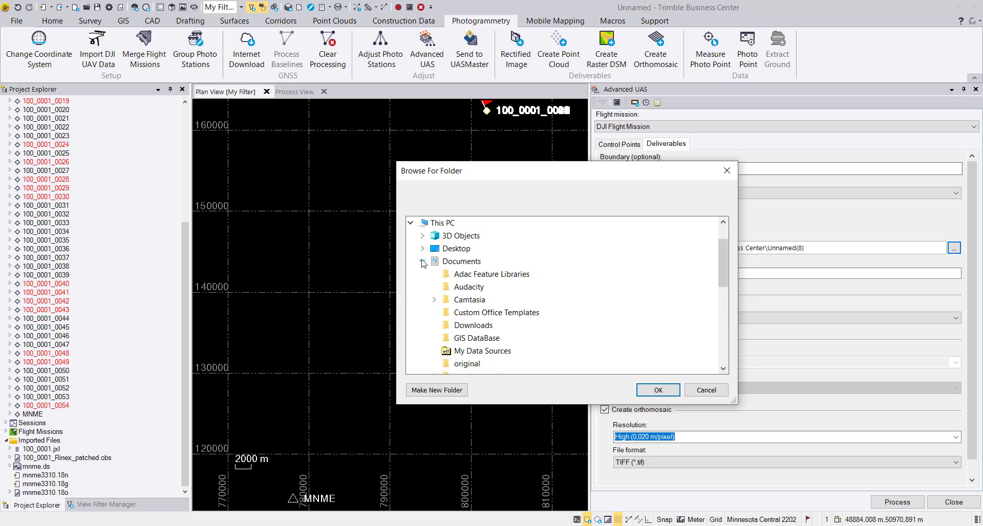
{"action": "left_click", "coordinate": [423, 262]}
{"action": "left_click", "coordinate": [423, 326]}
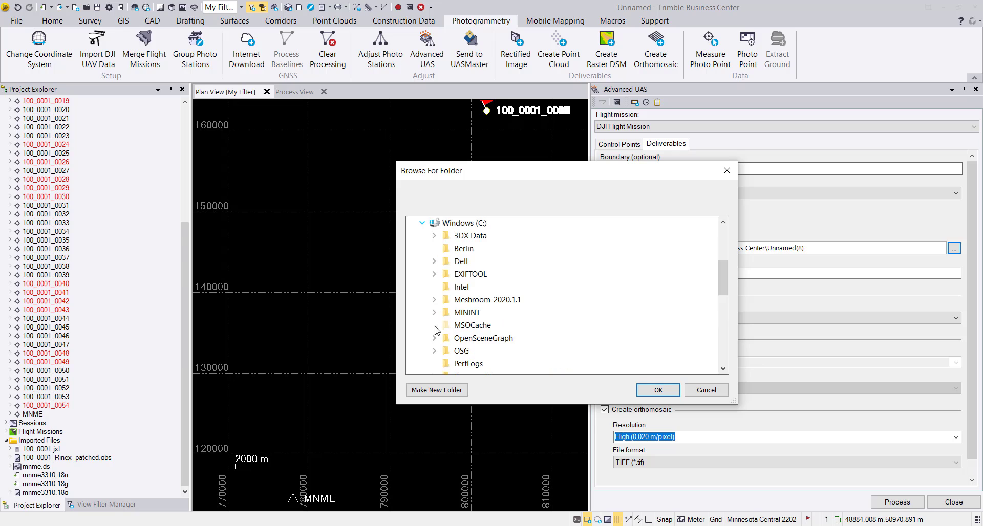
{"action": "scroll", "coordinate": [437, 330], "scroll_direction": "down", "scroll_amount": 3}
{"action": "left_click", "coordinate": [434, 300]}
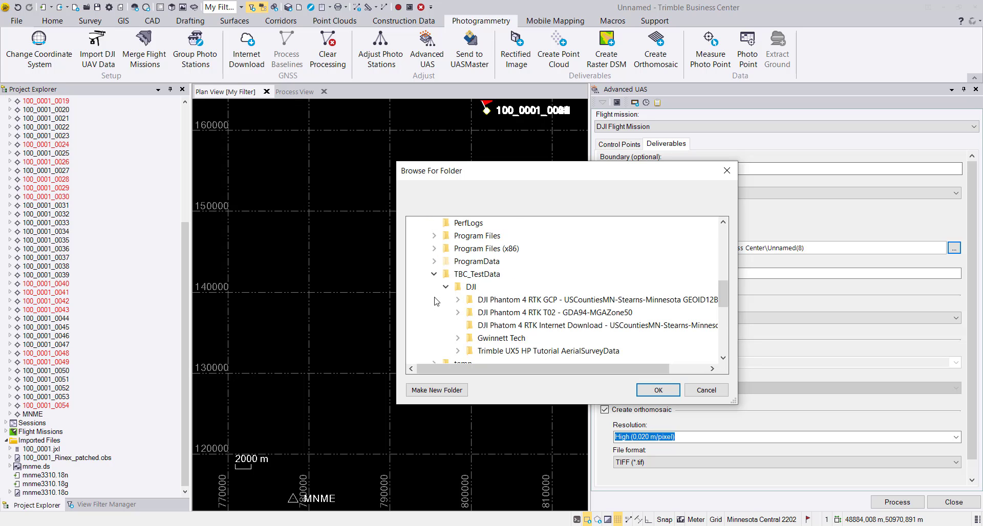
{"action": "left_click", "coordinate": [479, 326]}
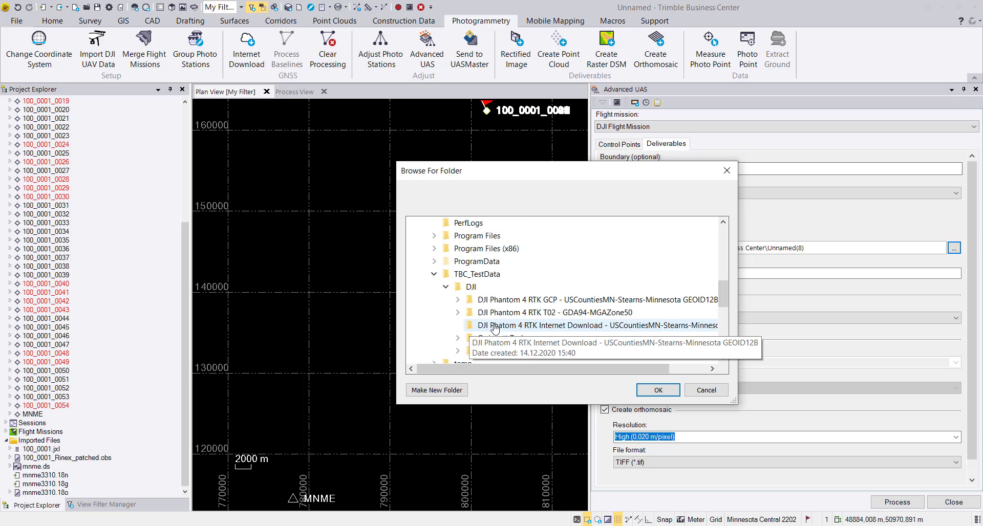
Create a subfolder named Output in the chosen folder and set it as the output folder for the deliverables.
{"action": "left_click", "coordinate": [449, 392]}
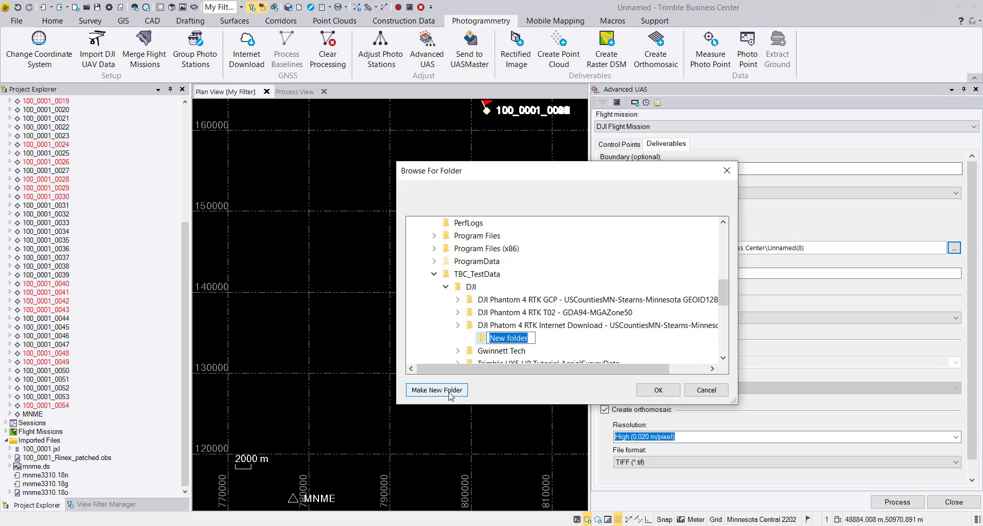
{"action": "type", "text": "Outout"}
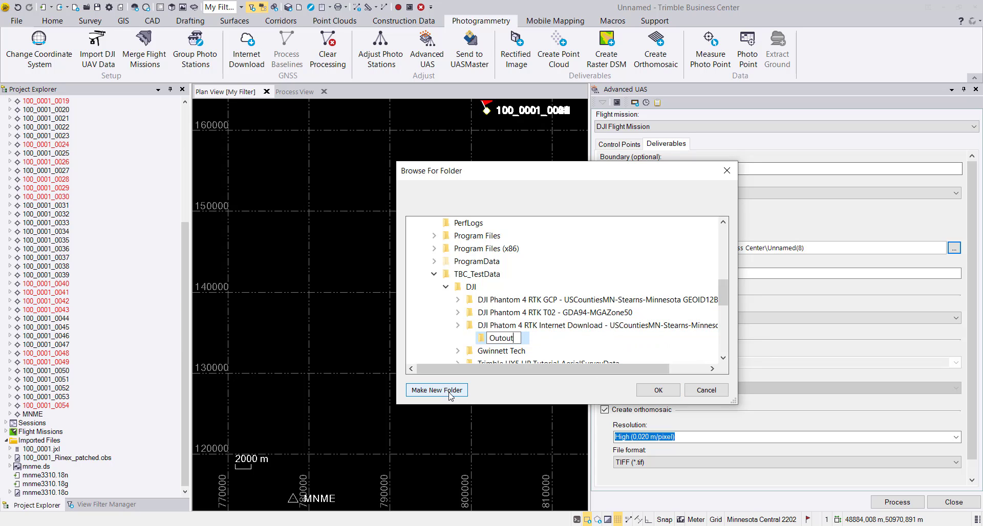
{"action": "key", "text": "Return"}
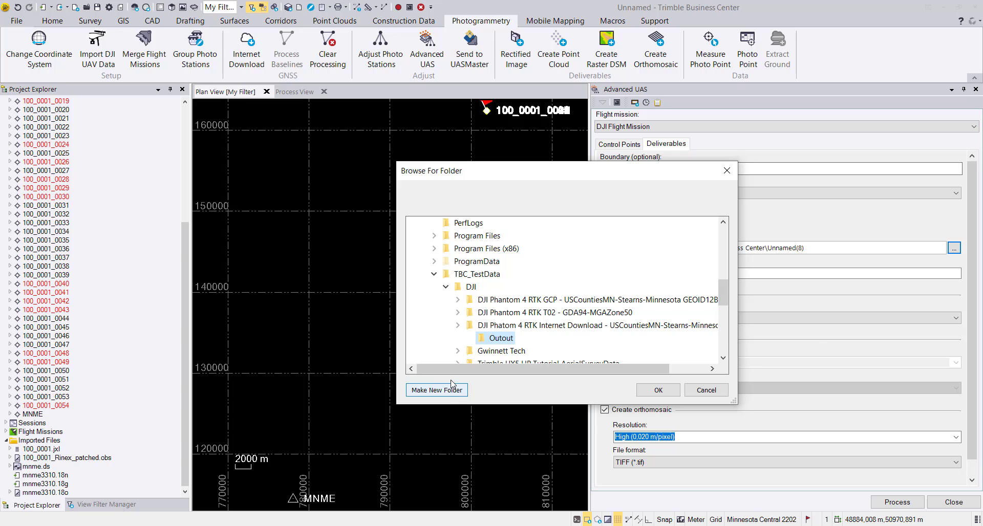
{"action": "right_click", "coordinate": [504, 343]}
{"action": "left_click", "coordinate": [531, 301]}
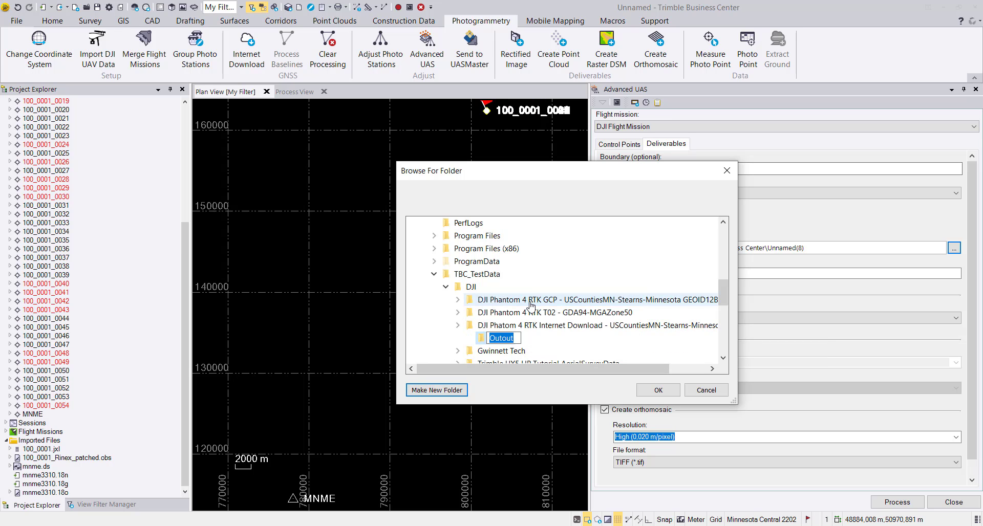
{"action": "key", "text": "Left"}
{"action": "key", "text": "Left"}
{"action": "key", "text": "BackSpace"}
{"action": "type", "text": "p"}
{"action": "key", "text": "Return"}
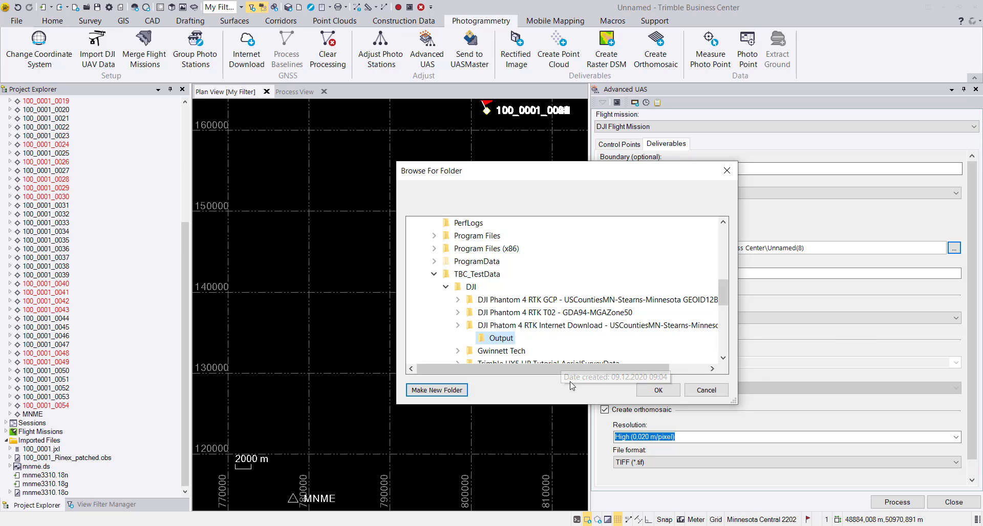
{"action": "left_click", "coordinate": [658, 391]}
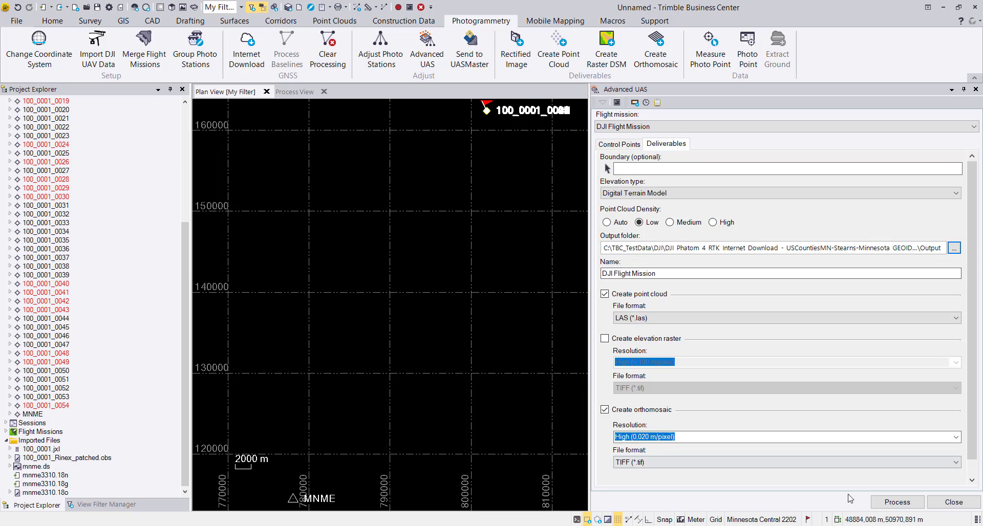
Process the LAS point cloud and TIFF orthomosaic for the DJI Flight Mission and import the results, viewing the import summary.
{"action": "left_click", "coordinate": [897, 503]}
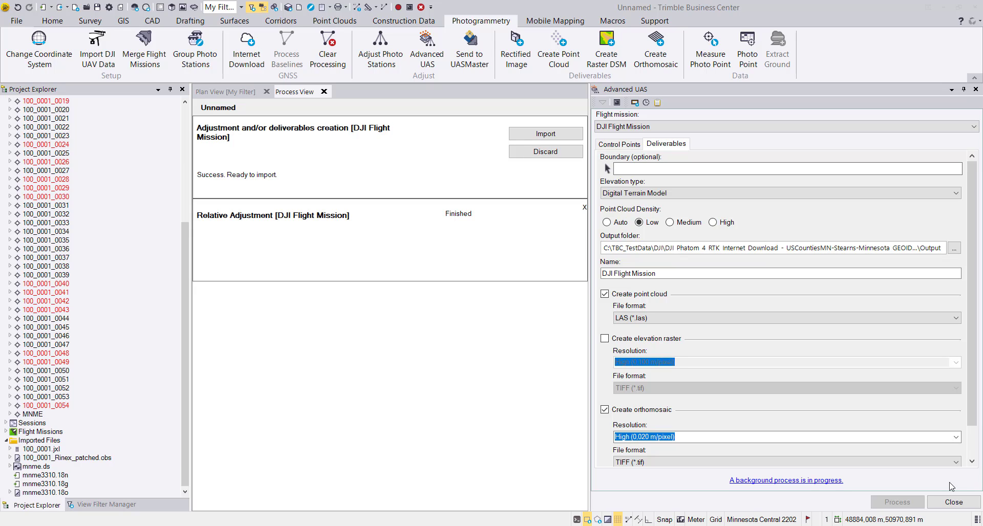
{"action": "left_click", "coordinate": [542, 137]}
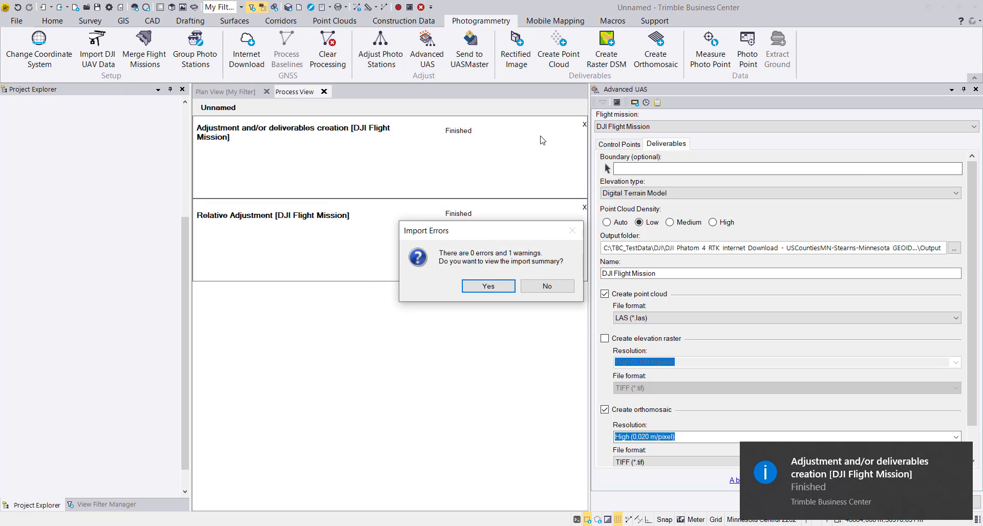
{"action": "left_click", "coordinate": [498, 287]}
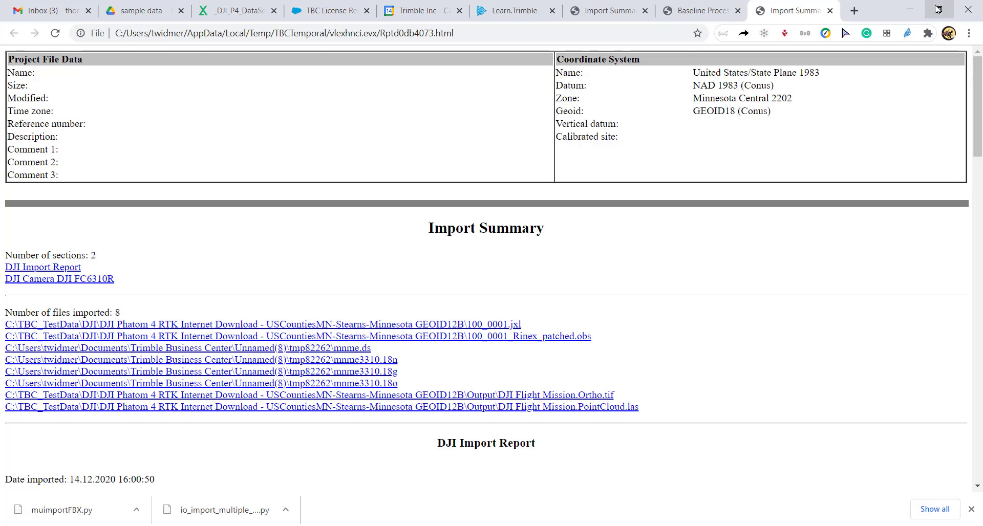
{"action": "left_click", "coordinate": [908, 10]}
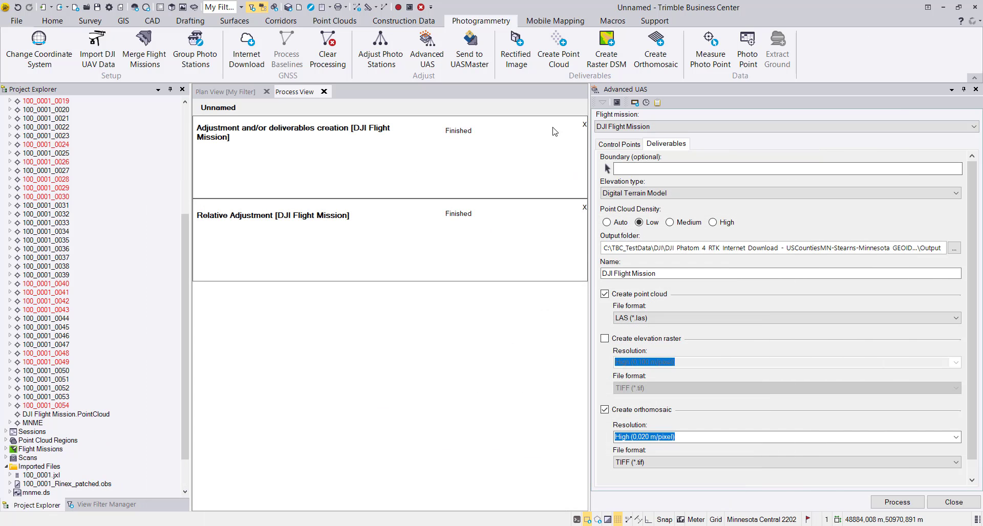
Remove both finished processes from the Process View and return to the Plan View.
{"action": "left_click", "coordinate": [582, 124]}
{"action": "left_click", "coordinate": [584, 125]}
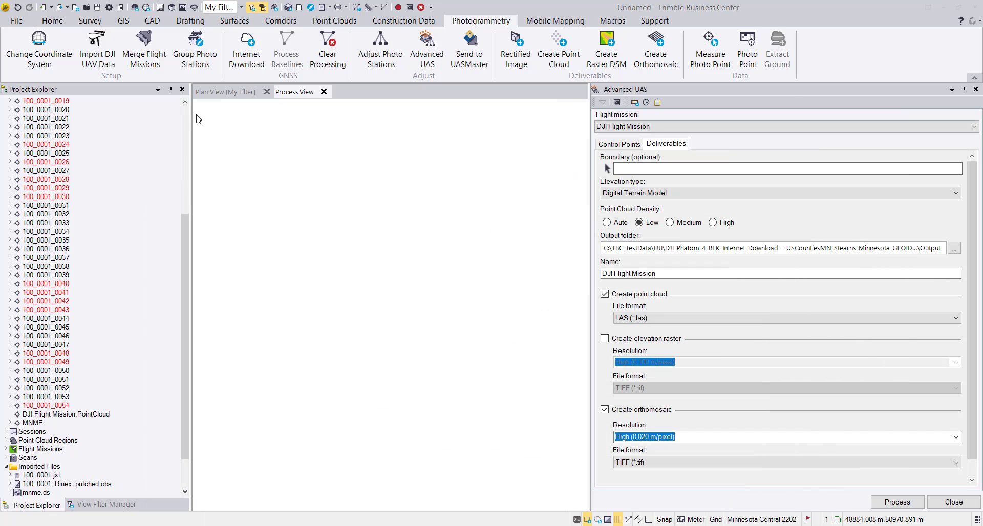
{"action": "left_click", "coordinate": [207, 92]}
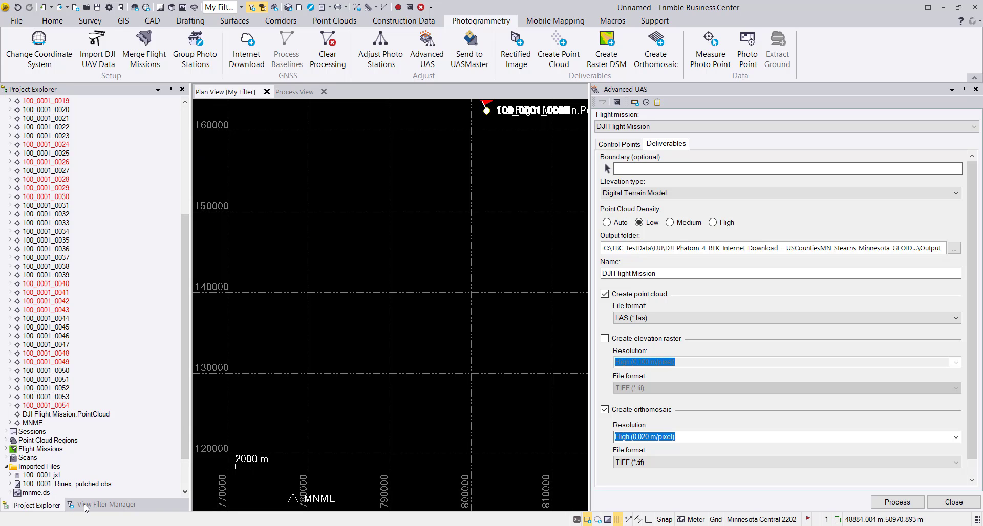
Look through the view filter's categories and examine the imported DJI Flight Mission deliverables in the Plan View.
{"action": "left_click", "coordinate": [102, 505]}
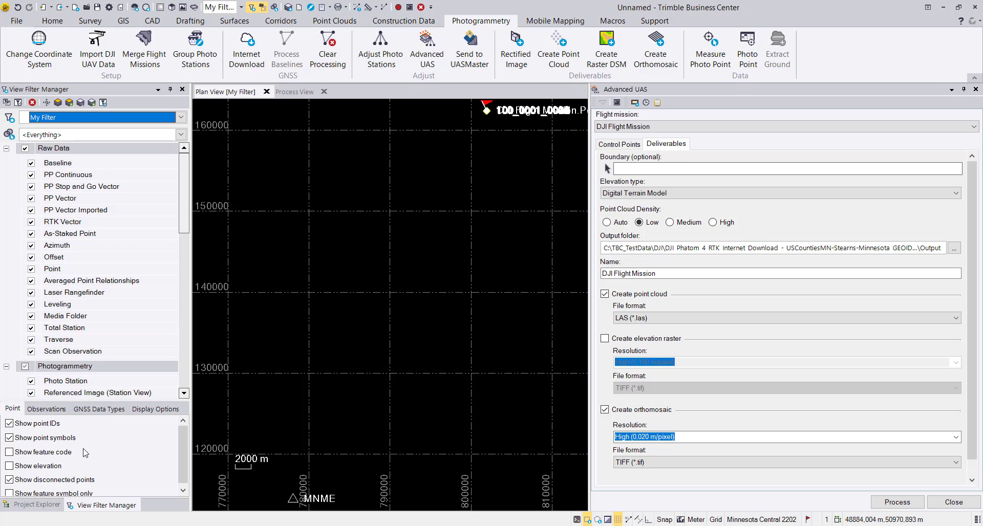
{"action": "scroll", "coordinate": [90, 420], "scroll_direction": "down", "scroll_amount": 1}
{"action": "scroll", "coordinate": [118, 337], "scroll_direction": "down", "scroll_amount": 8}
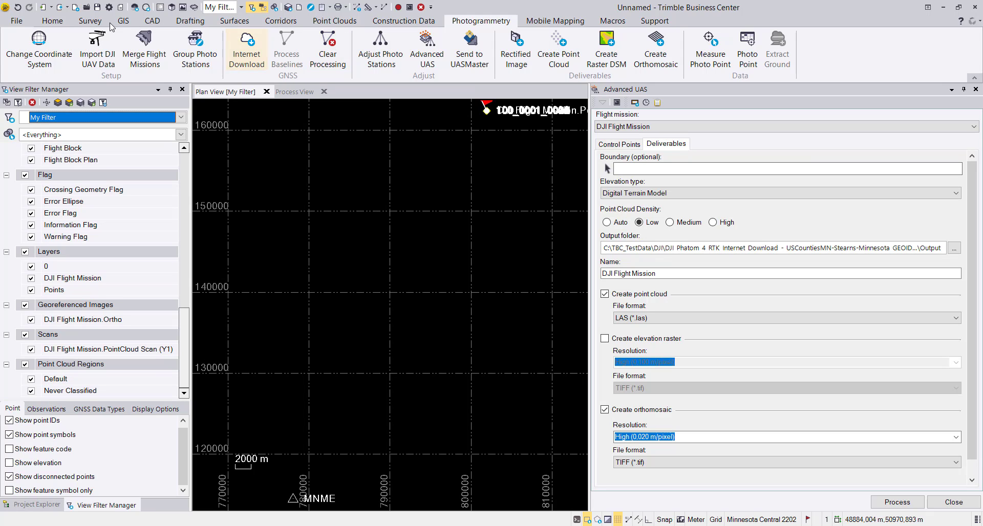
{"action": "left_click", "coordinate": [55, 21]}
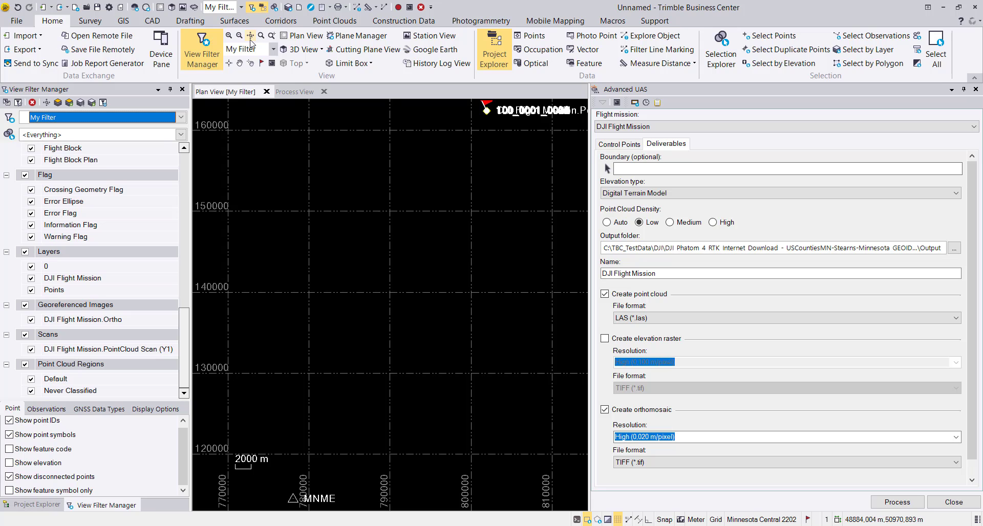
{"action": "scroll", "coordinate": [465, 135], "scroll_direction": "down", "scroll_amount": 1}
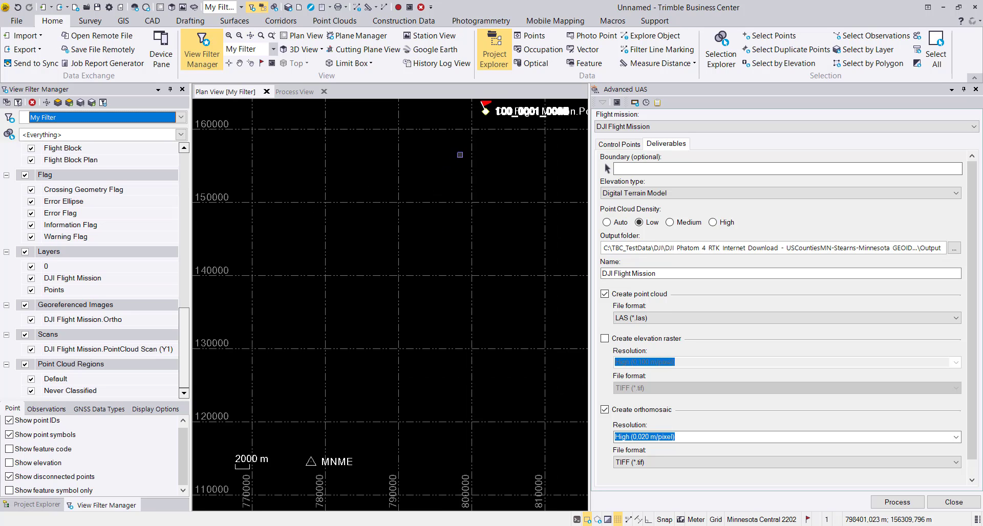
{"action": "middle_click_drag", "start_coordinate": [469, 131], "coordinate": [375, 299]}
{"action": "scroll", "coordinate": [384, 296], "scroll_direction": "up", "scroll_amount": 10}
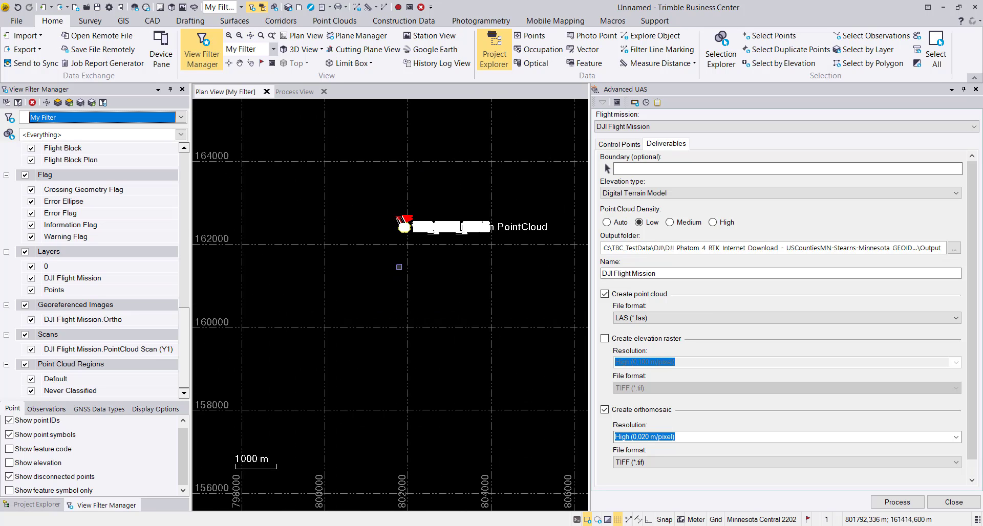
{"action": "middle_click_drag", "start_coordinate": [396, 233], "coordinate": [357, 368]}
{"action": "scroll", "coordinate": [348, 352], "scroll_direction": "up", "scroll_amount": 10}
{"action": "scroll", "coordinate": [412, 305], "scroll_direction": "up", "scroll_amount": 5}
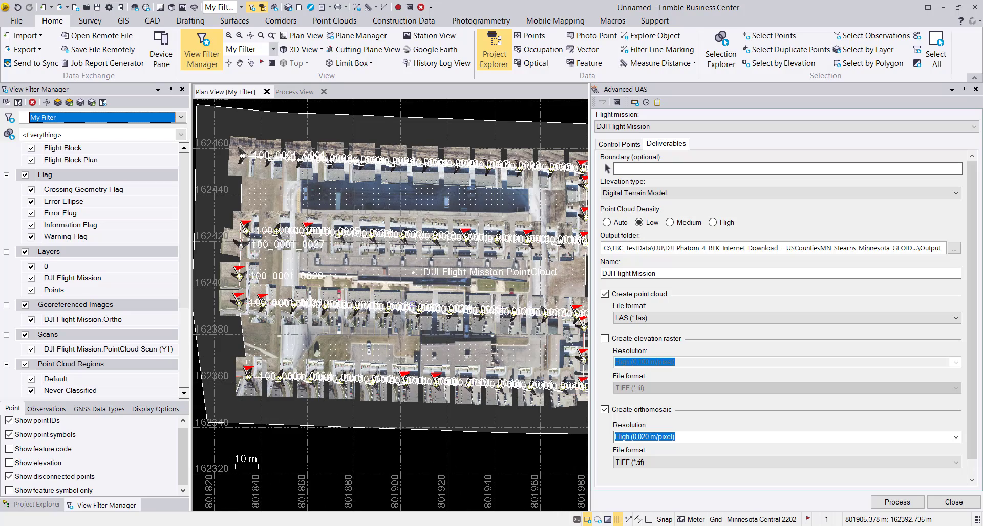
{"action": "middle_click_drag", "start_coordinate": [412, 305], "coordinate": [465, 292]}
{"action": "scroll", "coordinate": [465, 292], "scroll_direction": "down", "scroll_amount": 3}
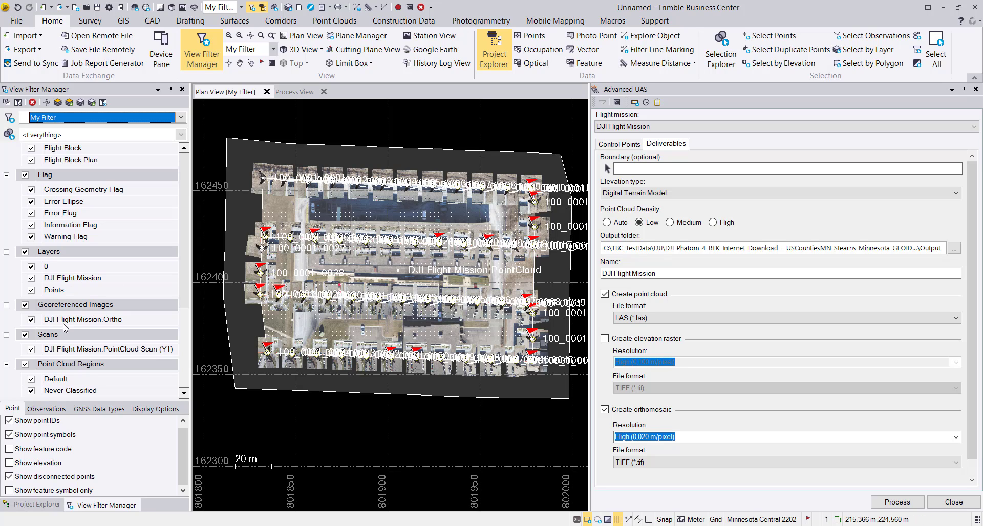
Hide the plan-view referenced images and the DJI Flight Mission.PointCloud scan to inspect the orthomosaic on its own.
{"action": "scroll", "coordinate": [89, 268], "scroll_direction": "up", "scroll_amount": 4}
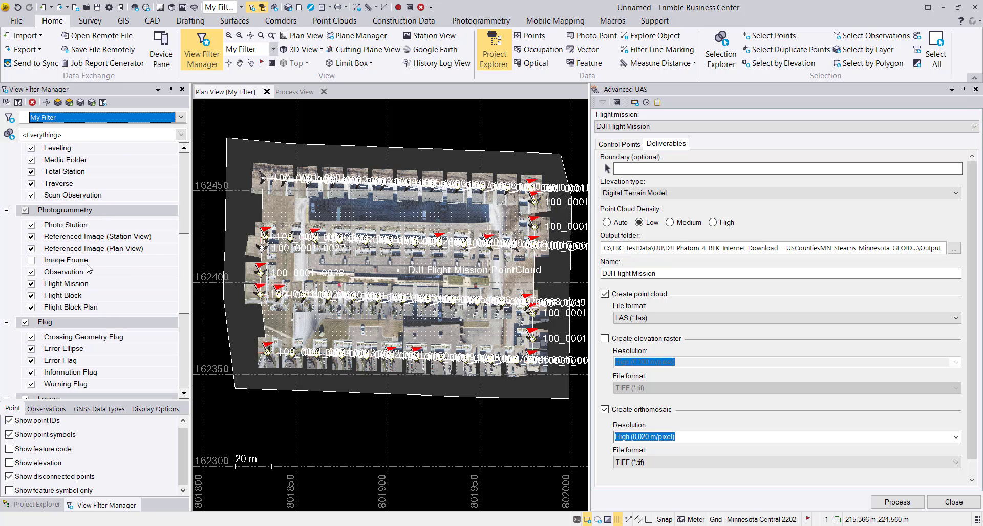
{"action": "left_click", "coordinate": [31, 249]}
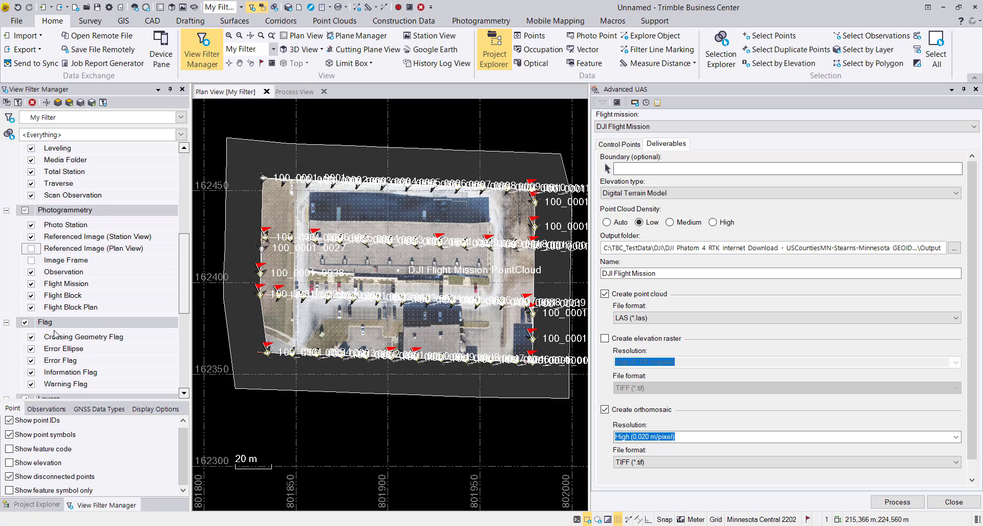
{"action": "scroll", "coordinate": [61, 340], "scroll_direction": "down", "scroll_amount": 4}
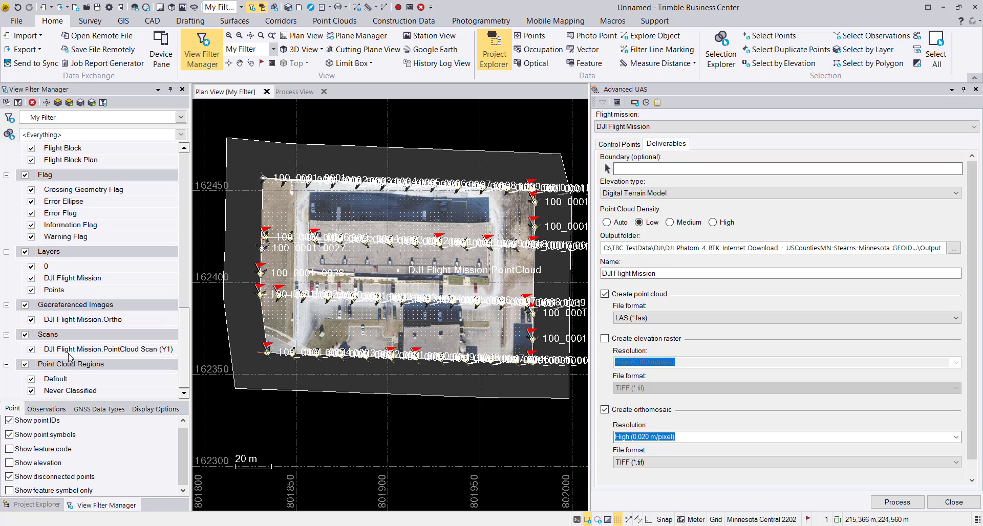
{"action": "left_click", "coordinate": [31, 349]}
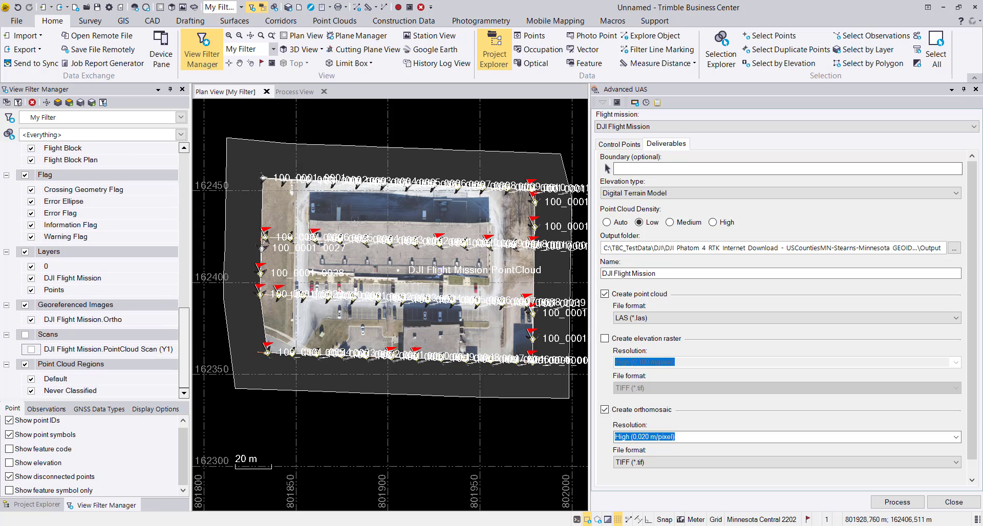
{"action": "scroll", "coordinate": [413, 255], "scroll_direction": "up", "scroll_amount": 2}
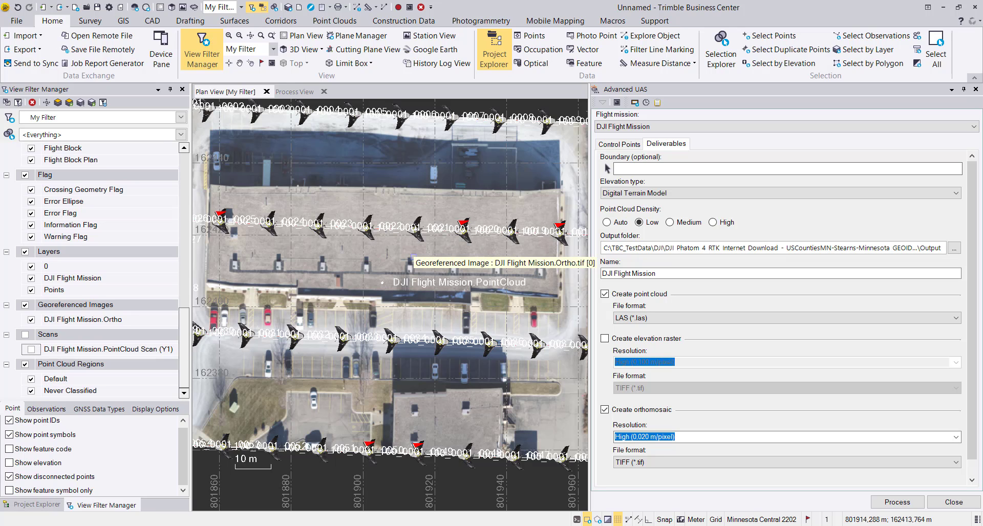
{"action": "scroll", "coordinate": [413, 256], "scroll_direction": "down", "scroll_amount": 2}
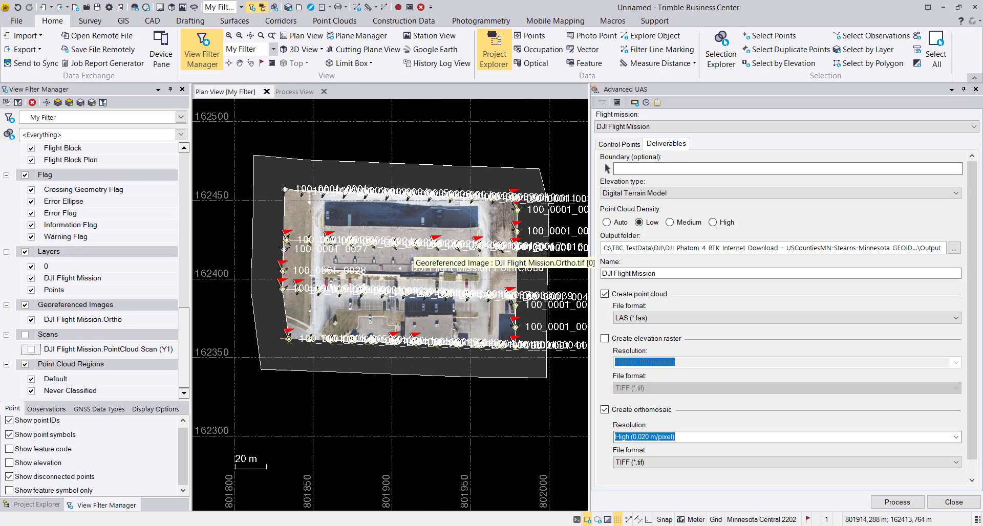